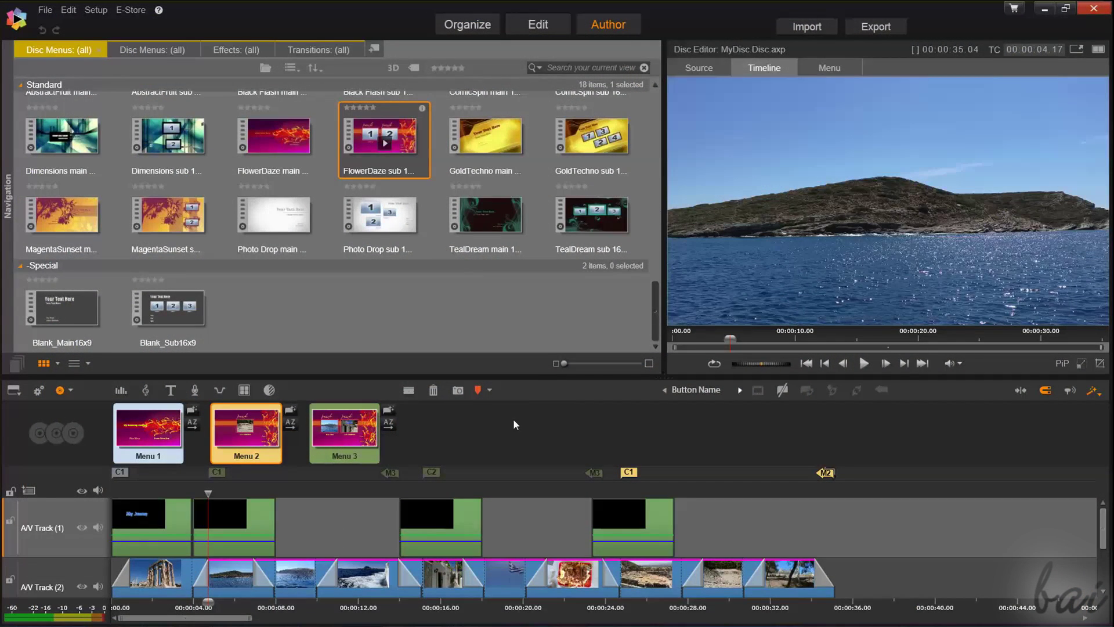
Step: Scrub the timeline playhead back to the temple clip
mouse_move(234, 491)
left_mouse_down()
mouse_move(202, 491)
mouse_move(365, 523)
mouse_move(831, 511)
left_mouse_up()
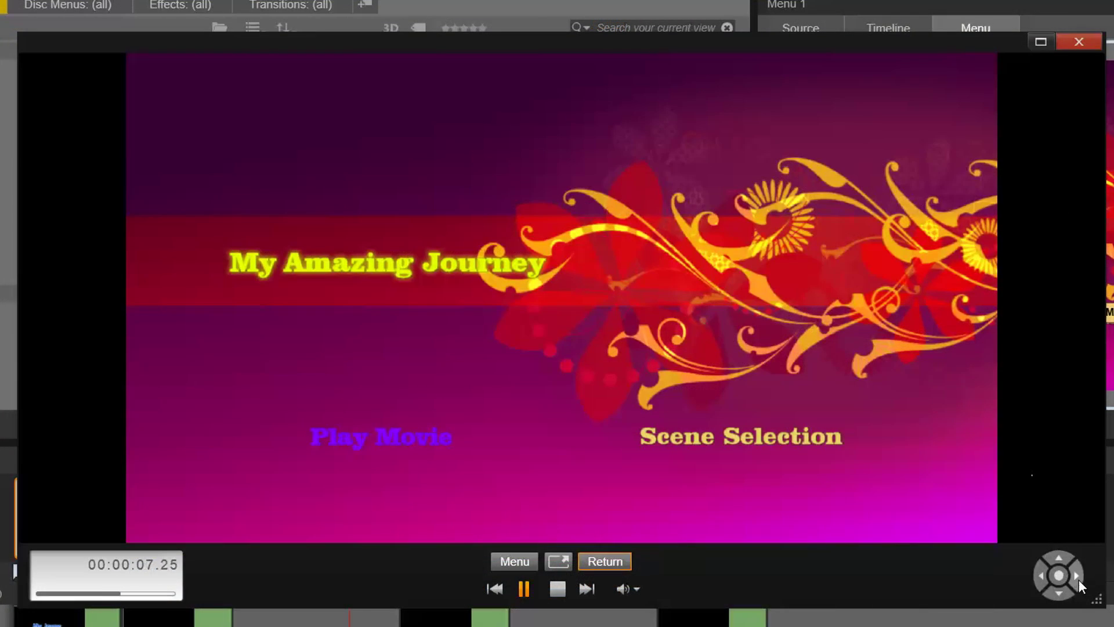
Step: Navigate the disc preview into the Scene Selection submenu, pause playback, and close the preview
left_click(1078, 579)
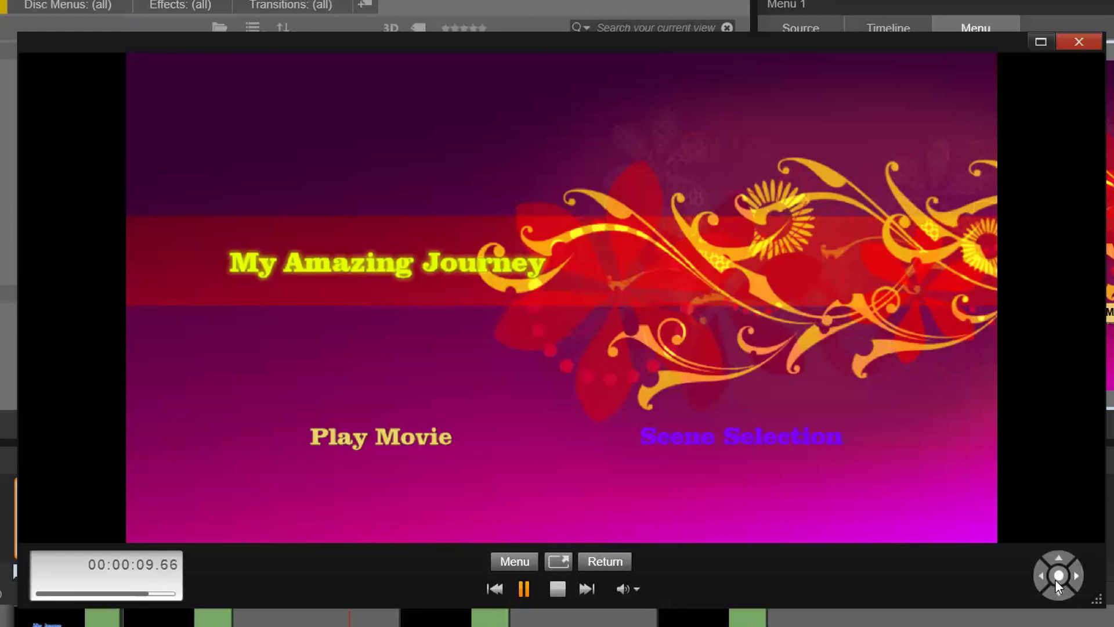
left_click(1057, 578)
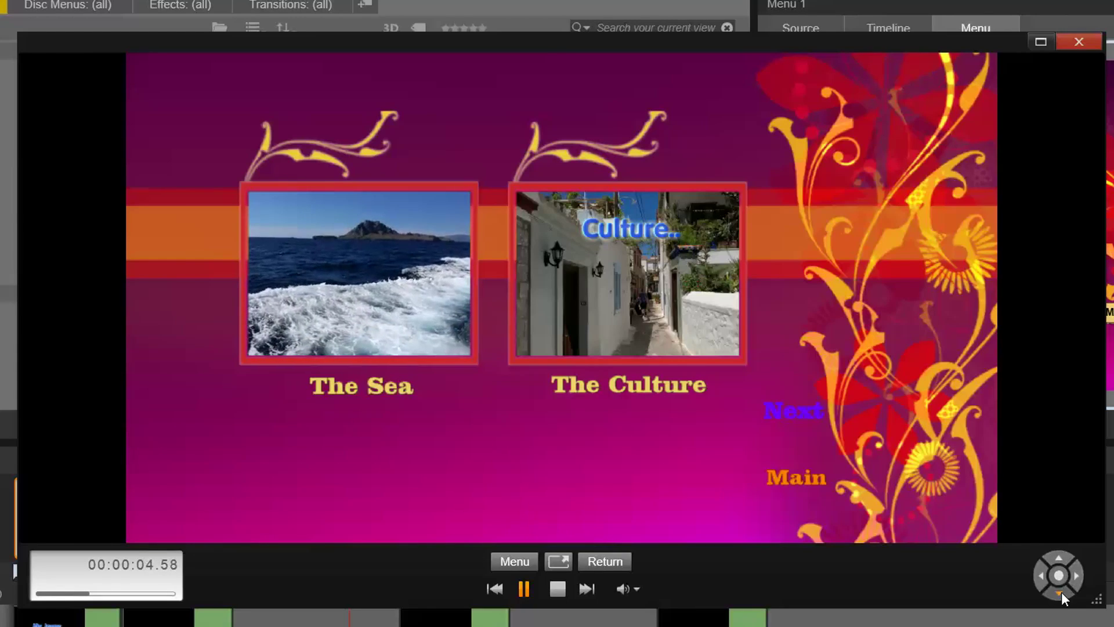
left_click(1061, 590)
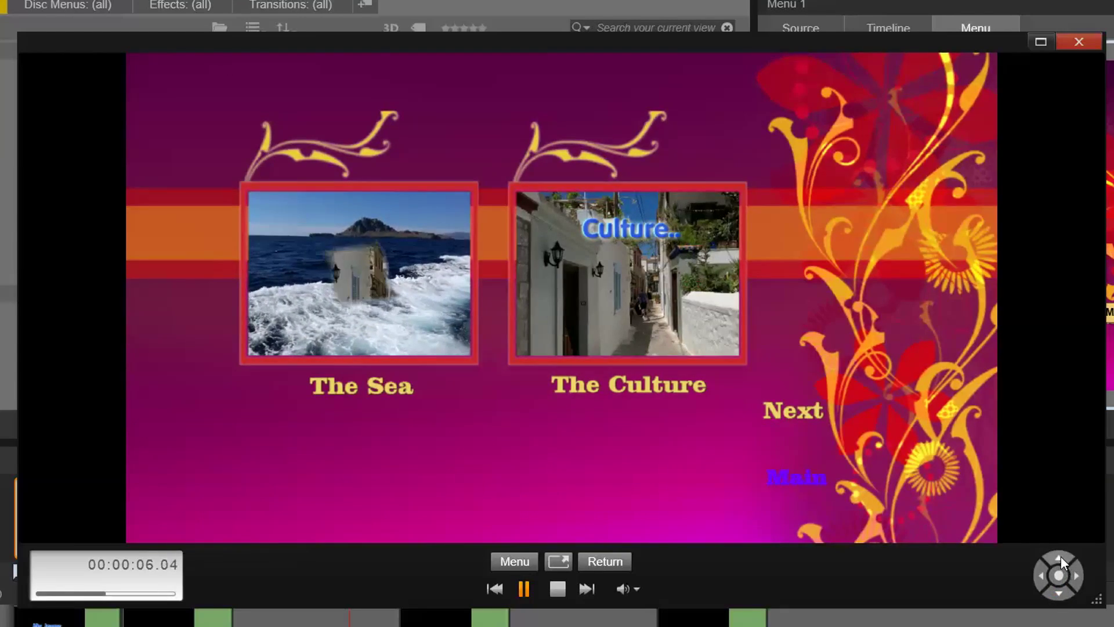
key("Escape")
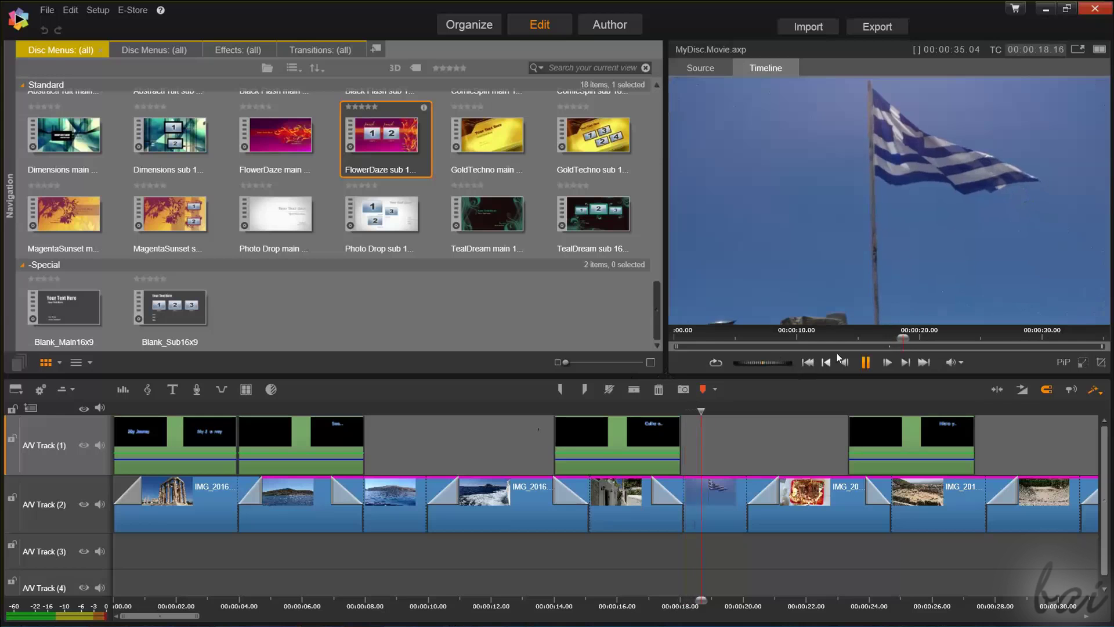
left_click(865, 363)
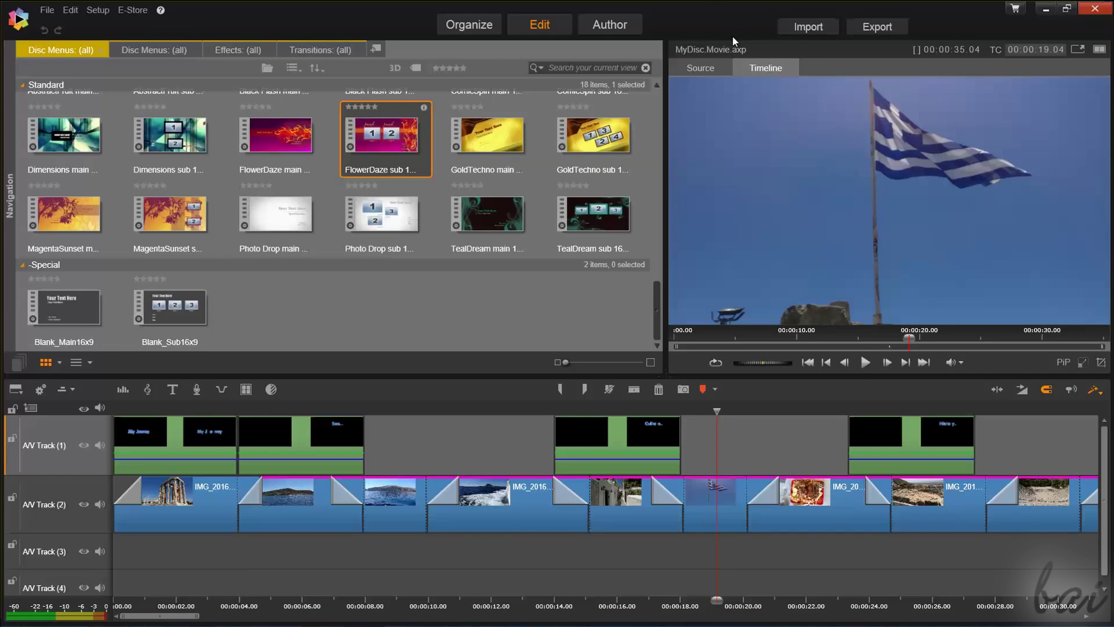
left_click(612, 27)
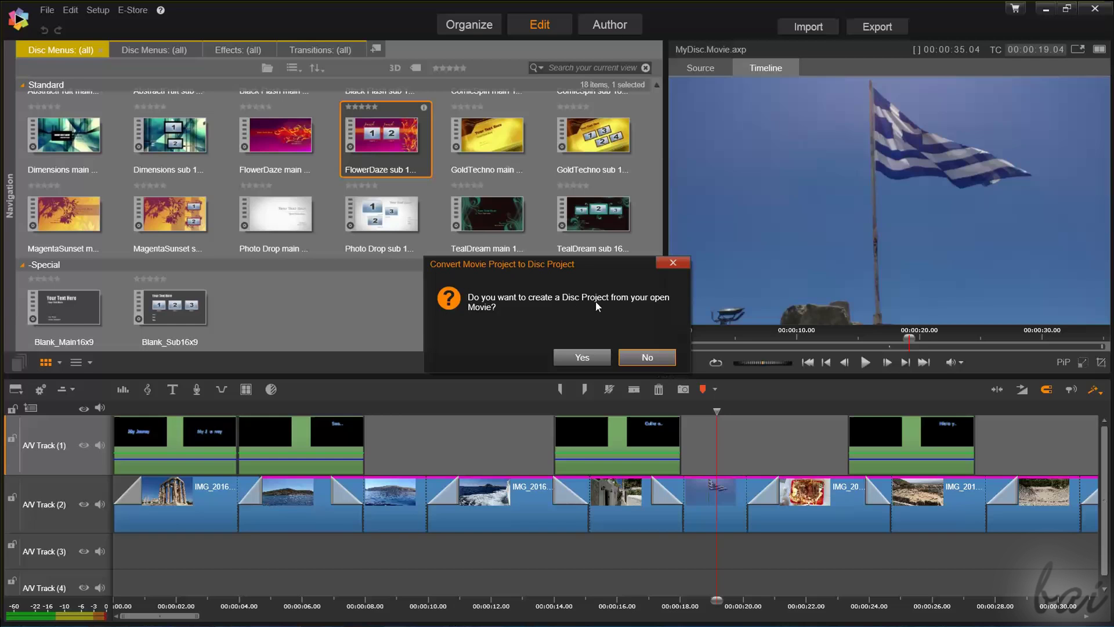
left_click(595, 357)
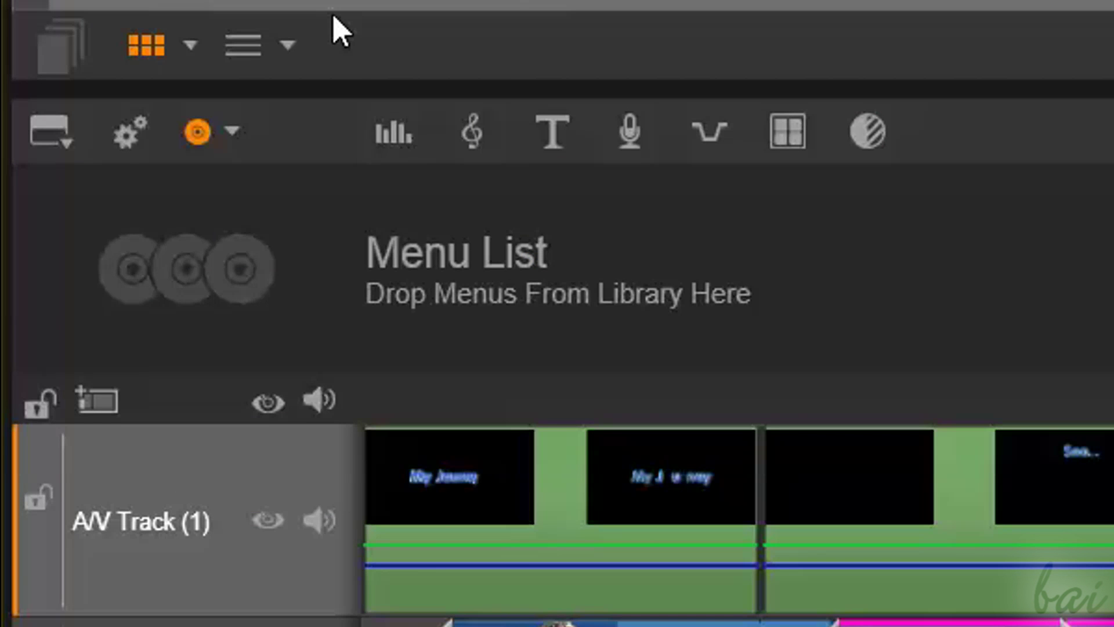
Step: Switch the disc display option to DVDMenu to show the menu list
left_click(233, 134)
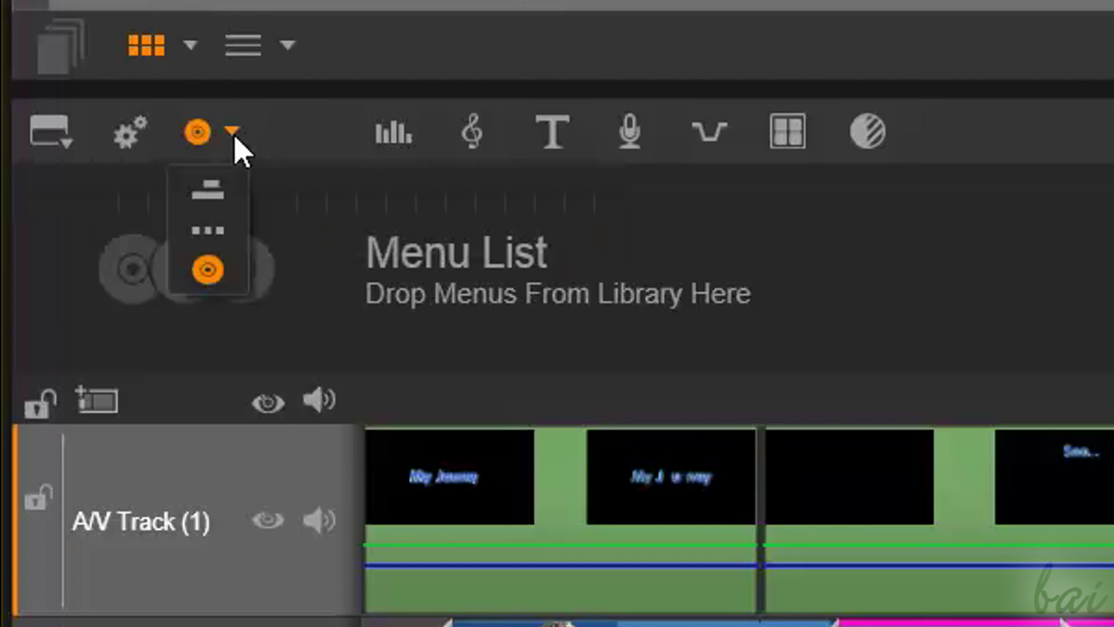
left_click(212, 283)
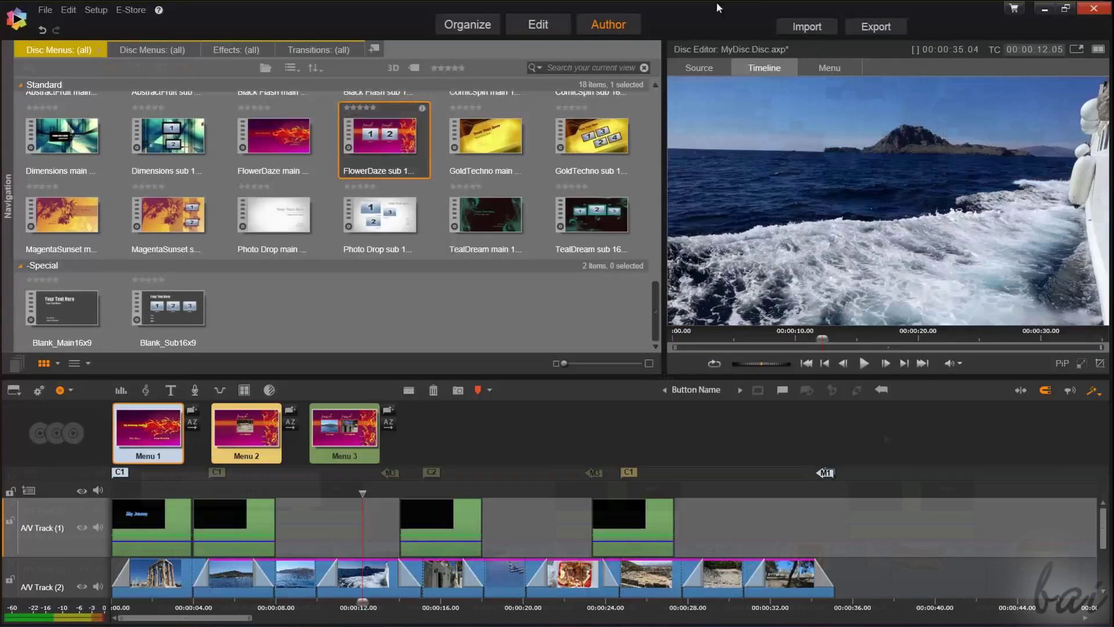
Step: Show Menu 1 and Menu 2, then open Scene Selection in the Disc Simulator
left_click(827, 66)
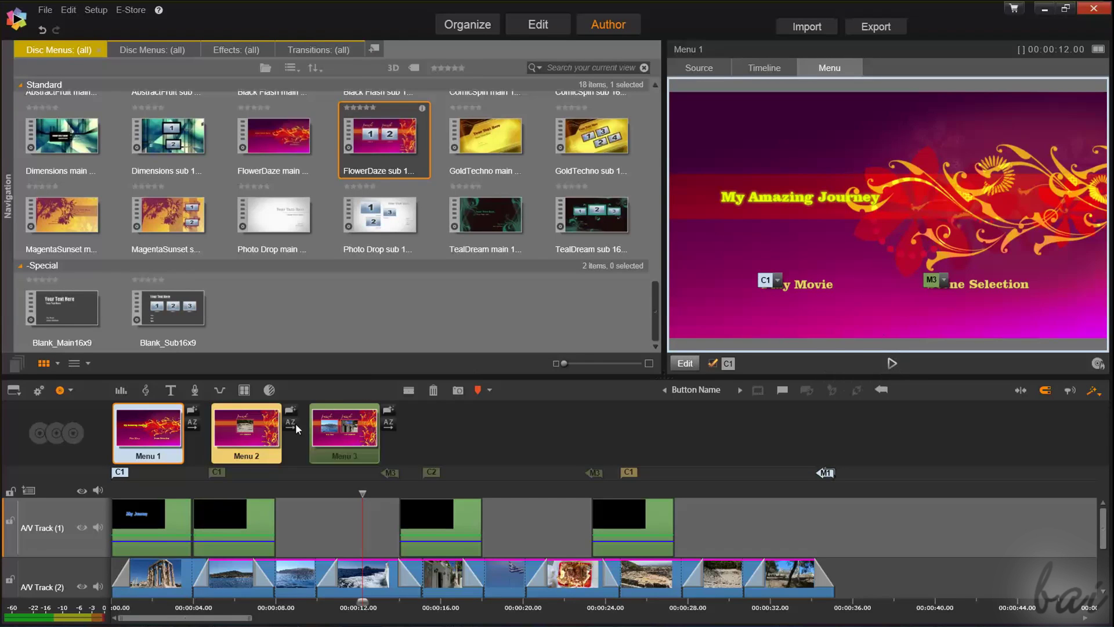
left_click(247, 433)
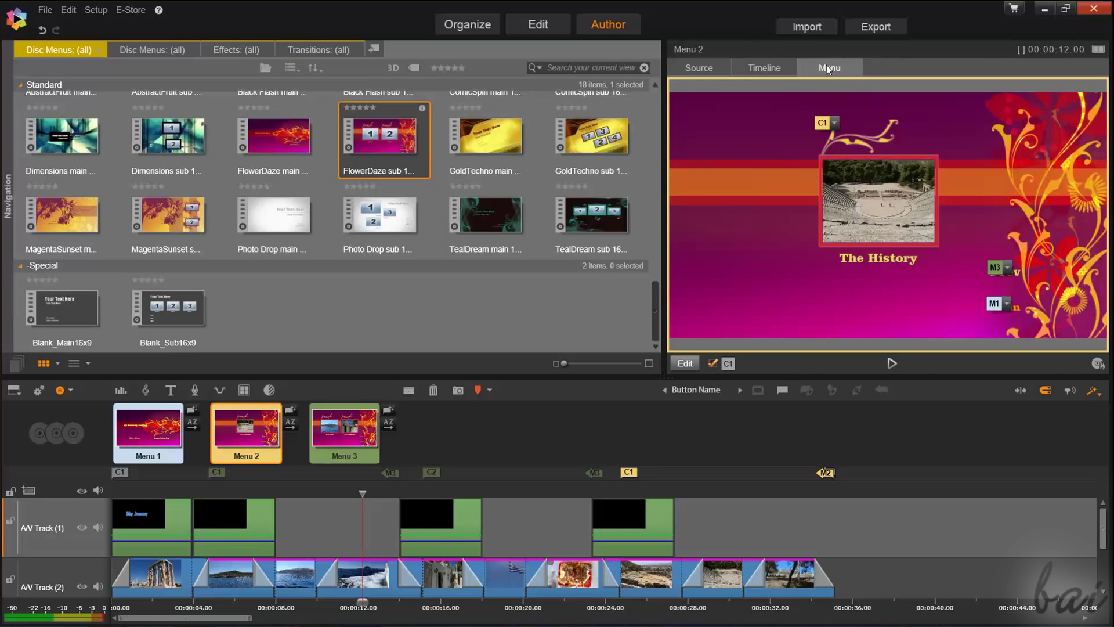
left_click(892, 362)
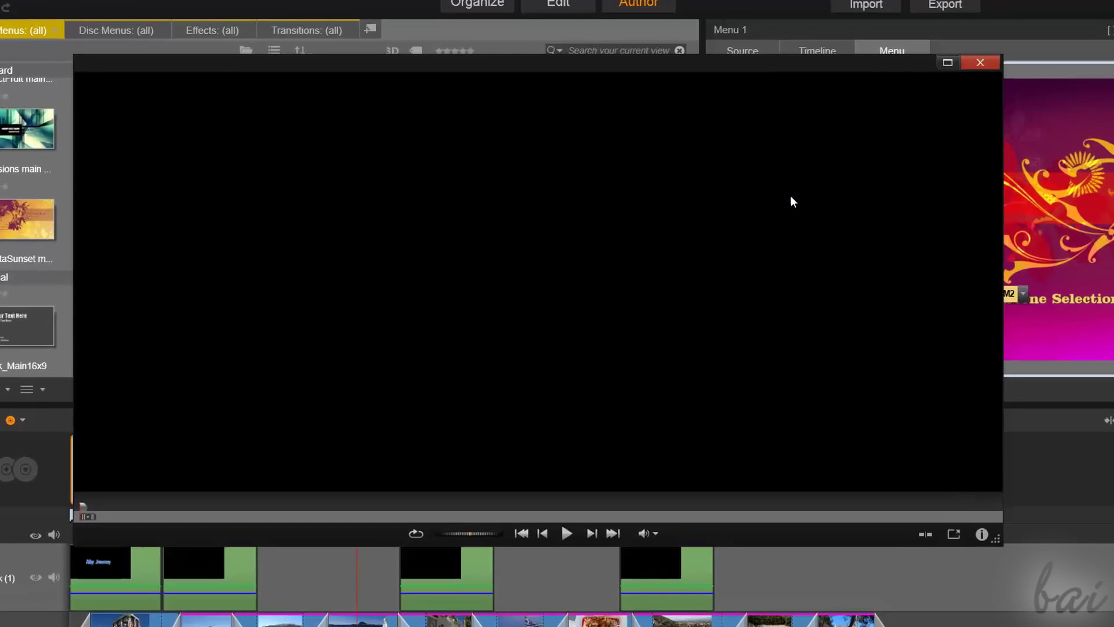
key("Right")
key("Return")
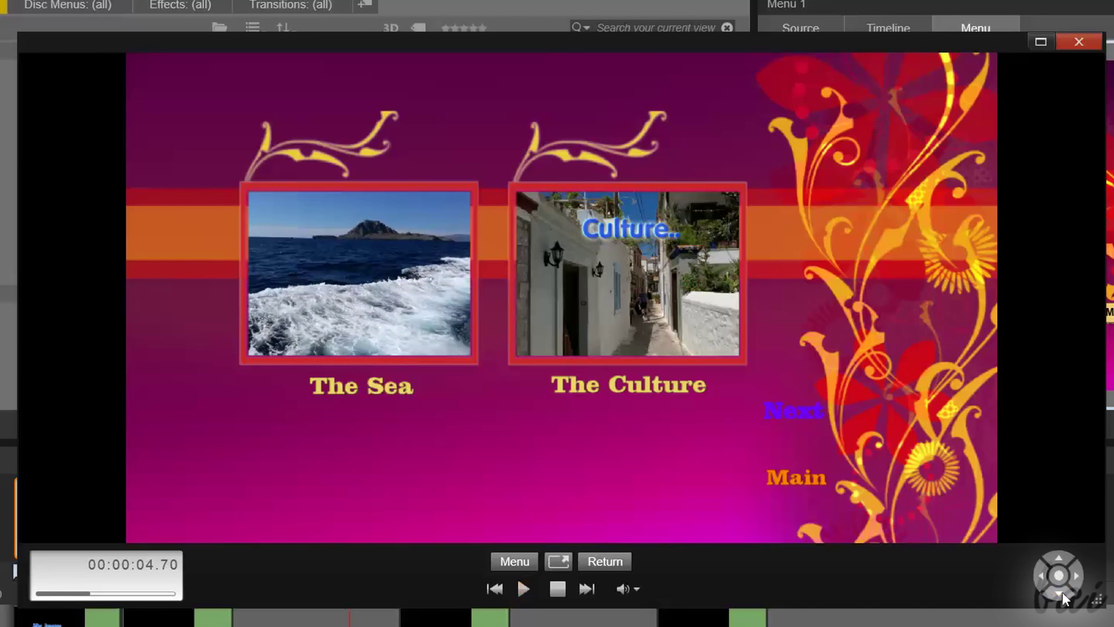
Step: Step through both scene-selection pages to play The History, then open the navigation panel
left_click(1061, 591)
left_click(1060, 556)
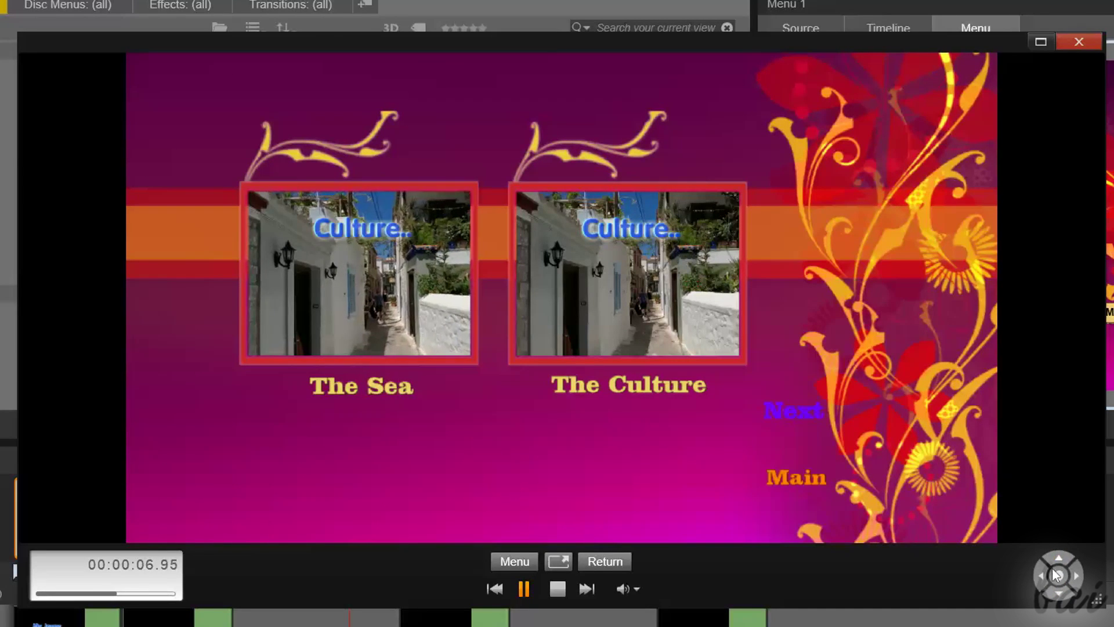
left_click(1040, 576)
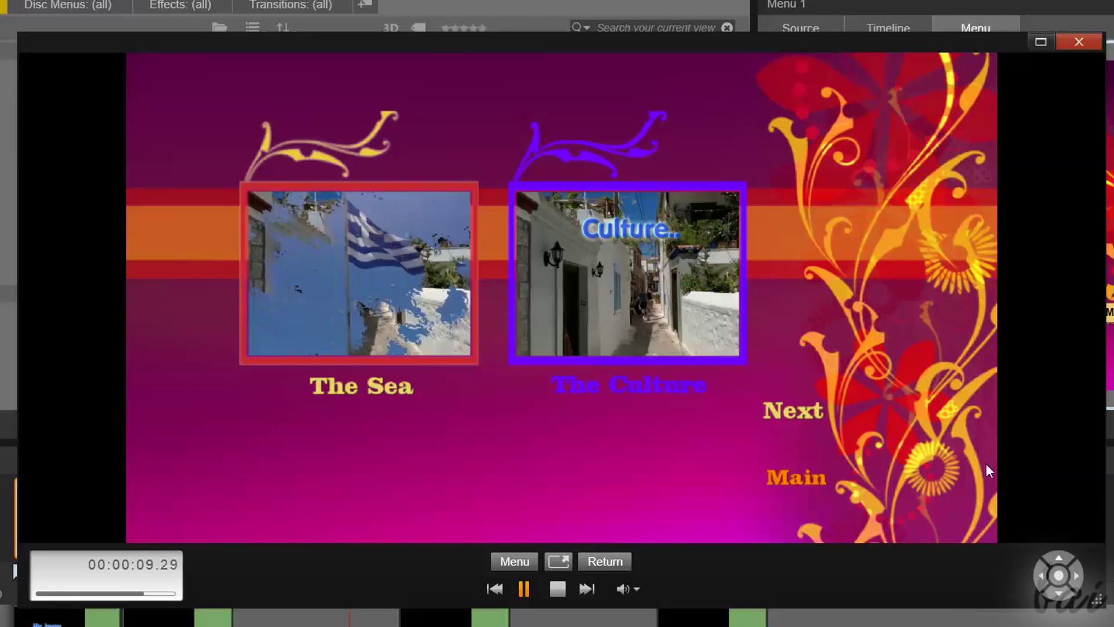
left_click(1076, 575)
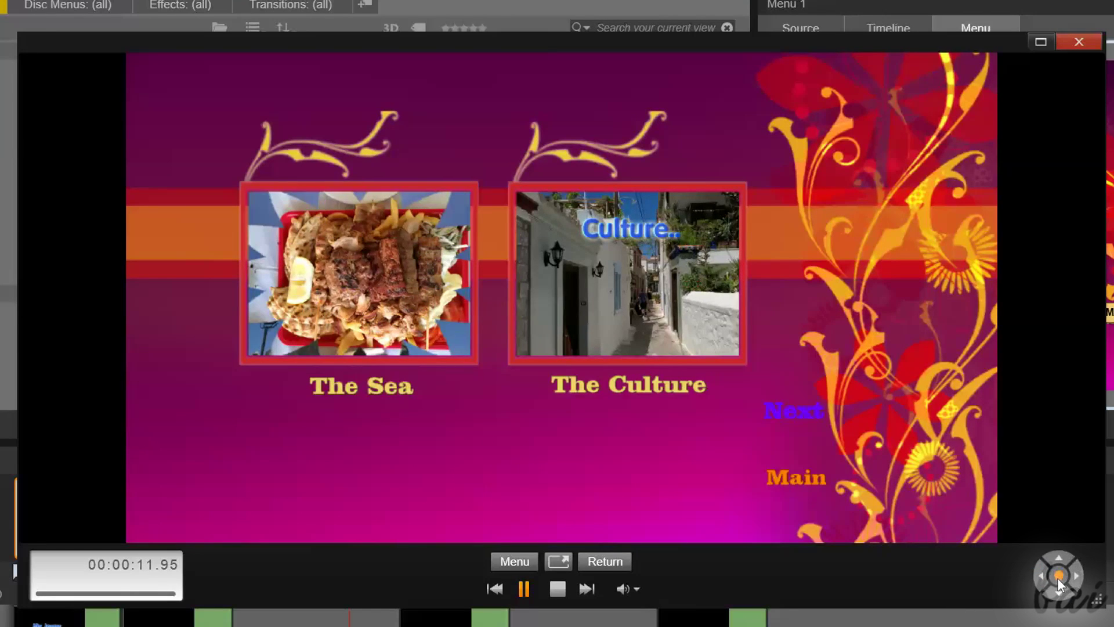
left_click(1058, 576)
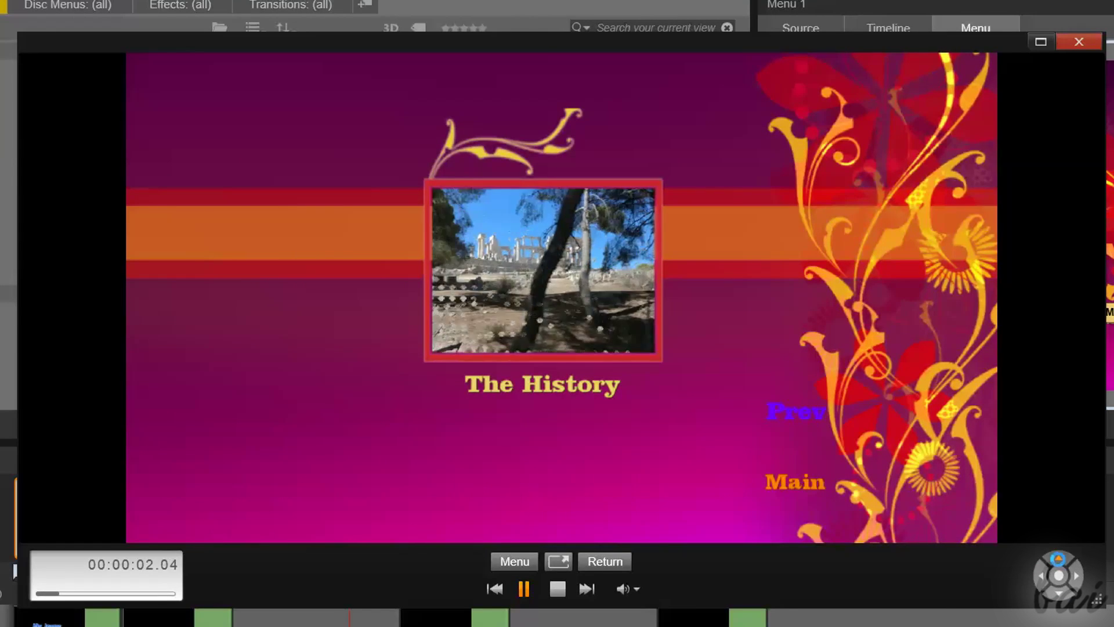
left_click(1059, 558)
left_click(1059, 575)
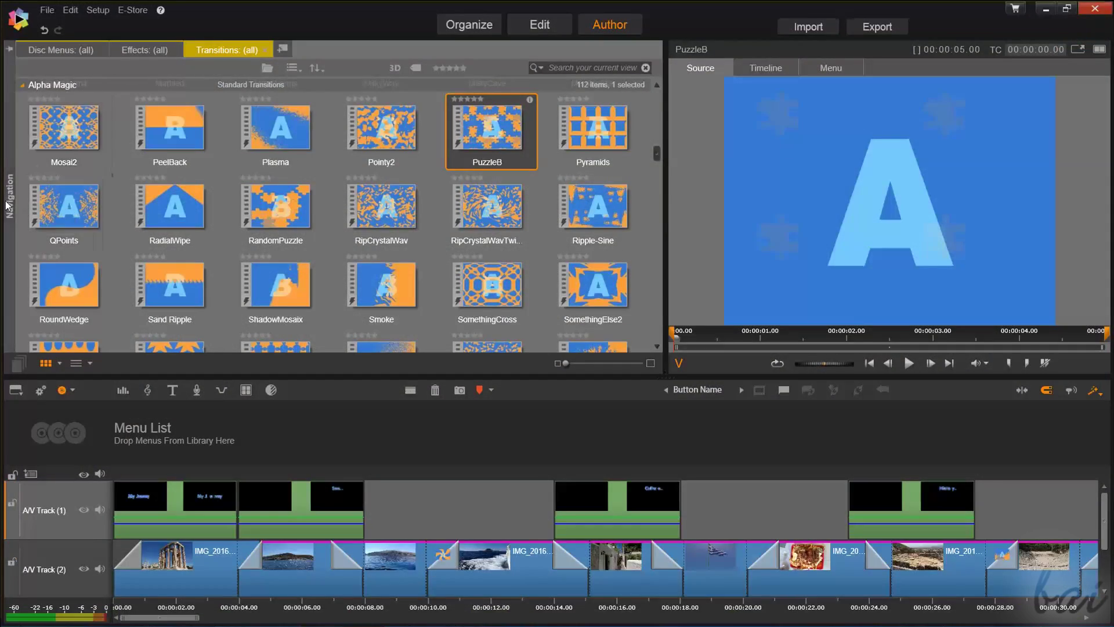
left_click(10, 200)
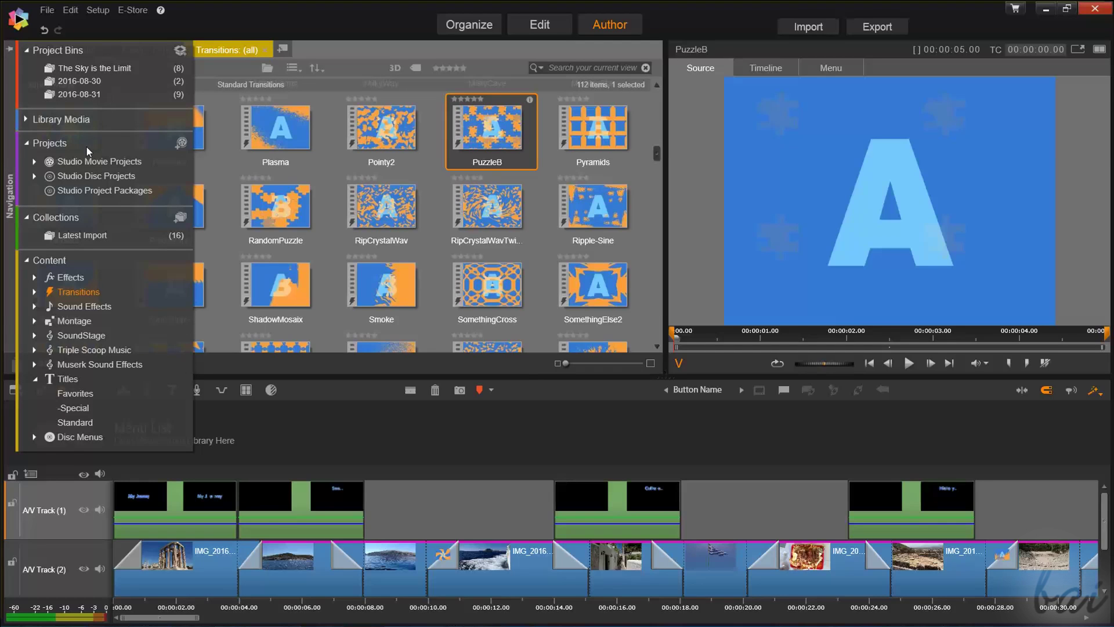
Step: List the Disc Menus templates and preview FlowerDaze sub and FlowerDaze main
left_click(78, 438)
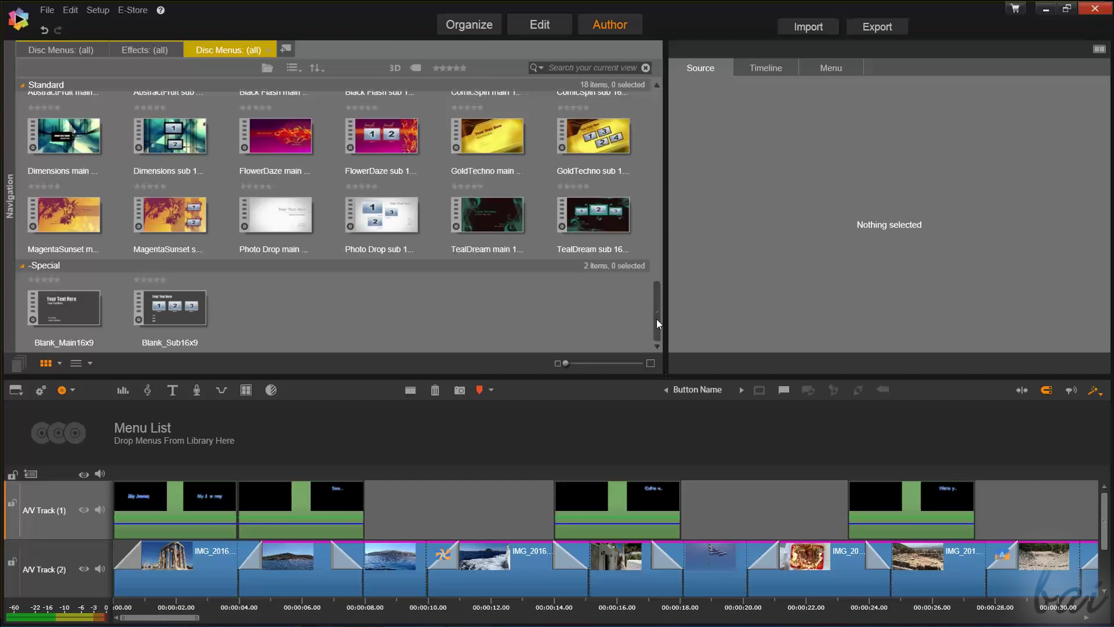
mouse_move(656, 318)
left_mouse_down()
mouse_move(654, 92)
mouse_move(639, 183)
left_mouse_up()
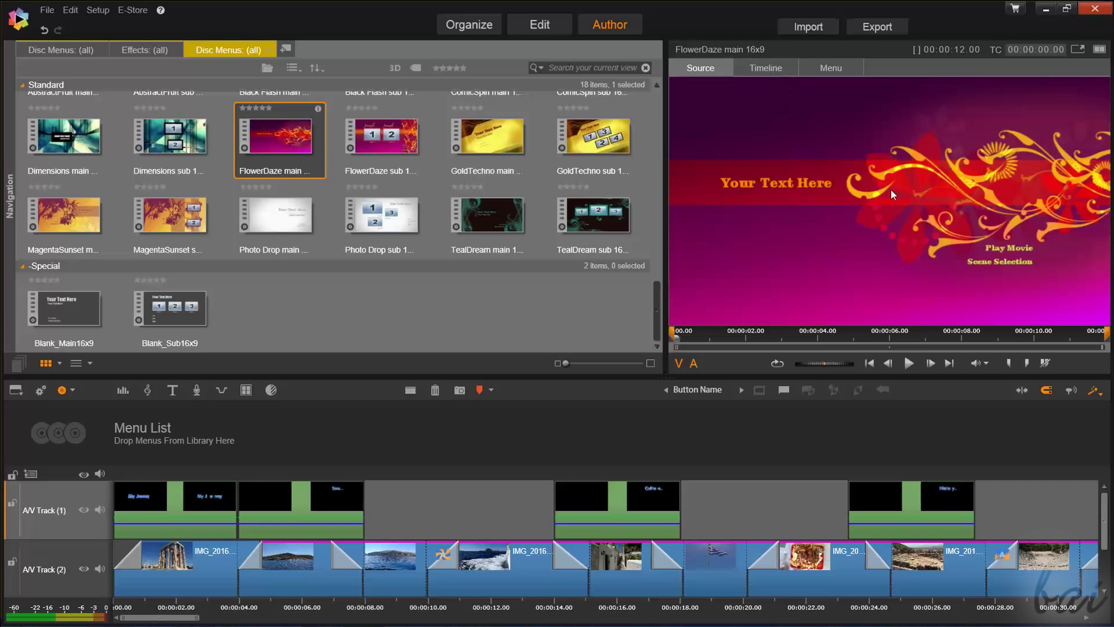
mouse_move(381, 136)
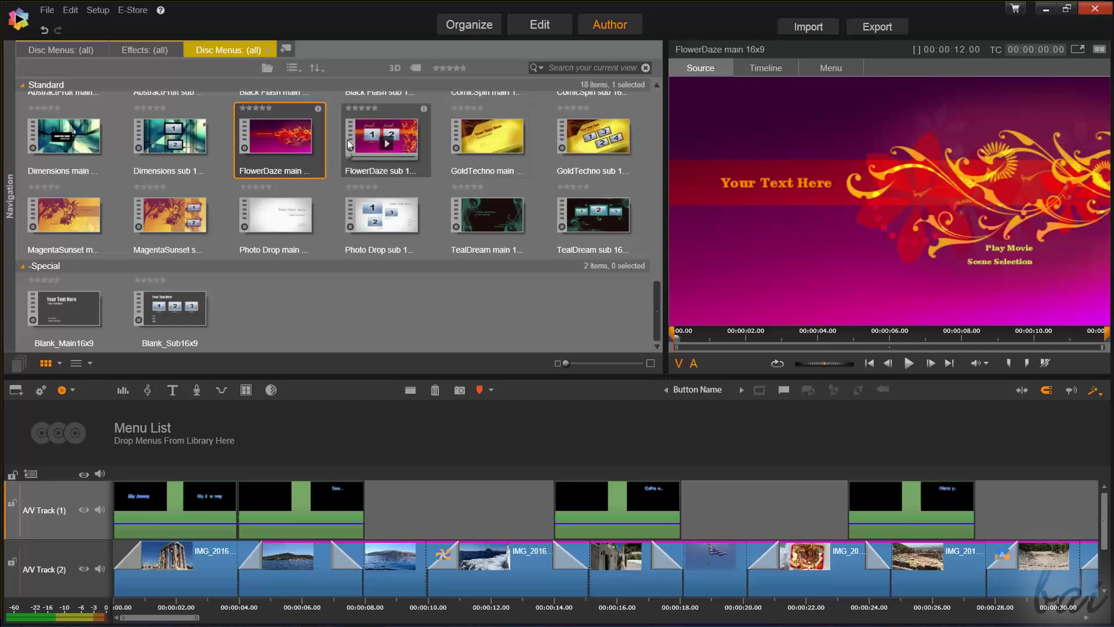
left_click(392, 135)
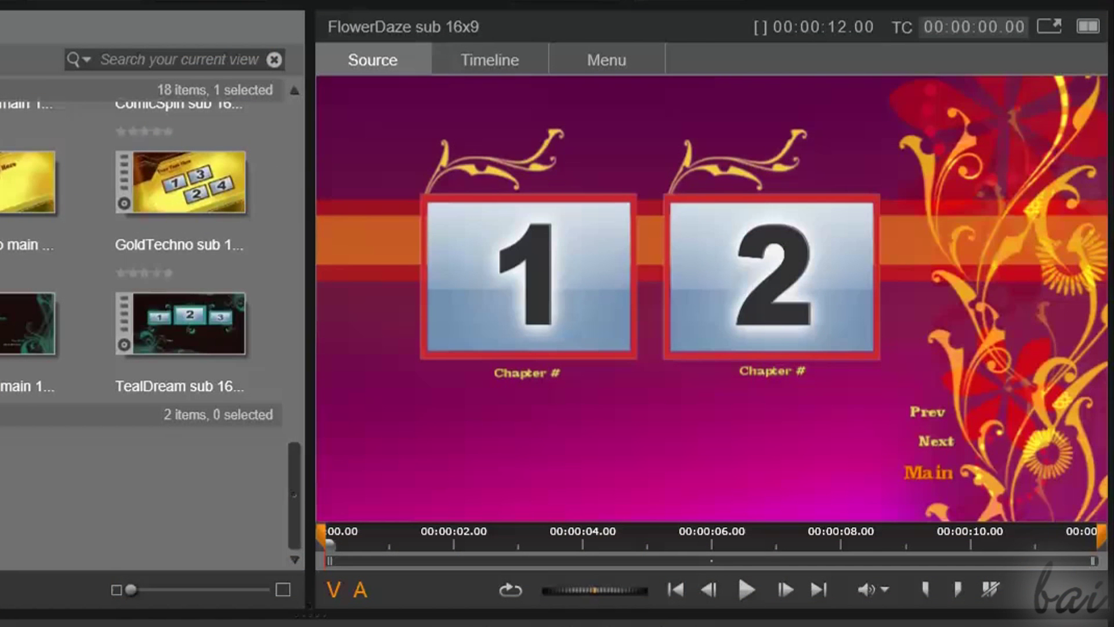
key("Left")
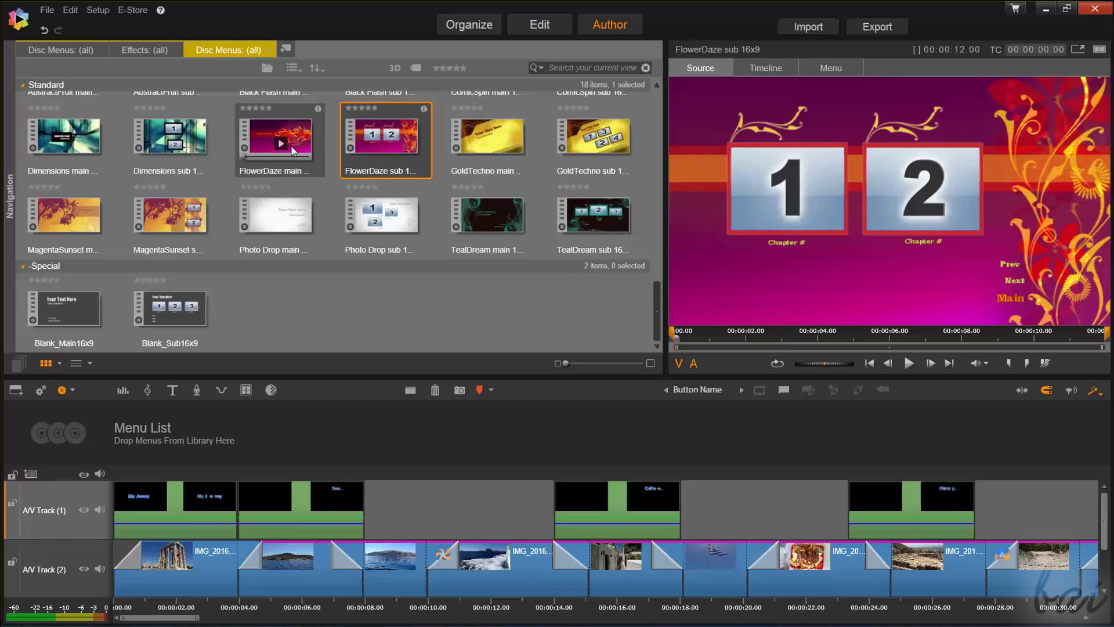
Step: Add FlowerDaze main 16x9 as Menu 1 and FlowerDaze sub 16x9 as another menu
left_click_drag(280, 136, 166, 443)
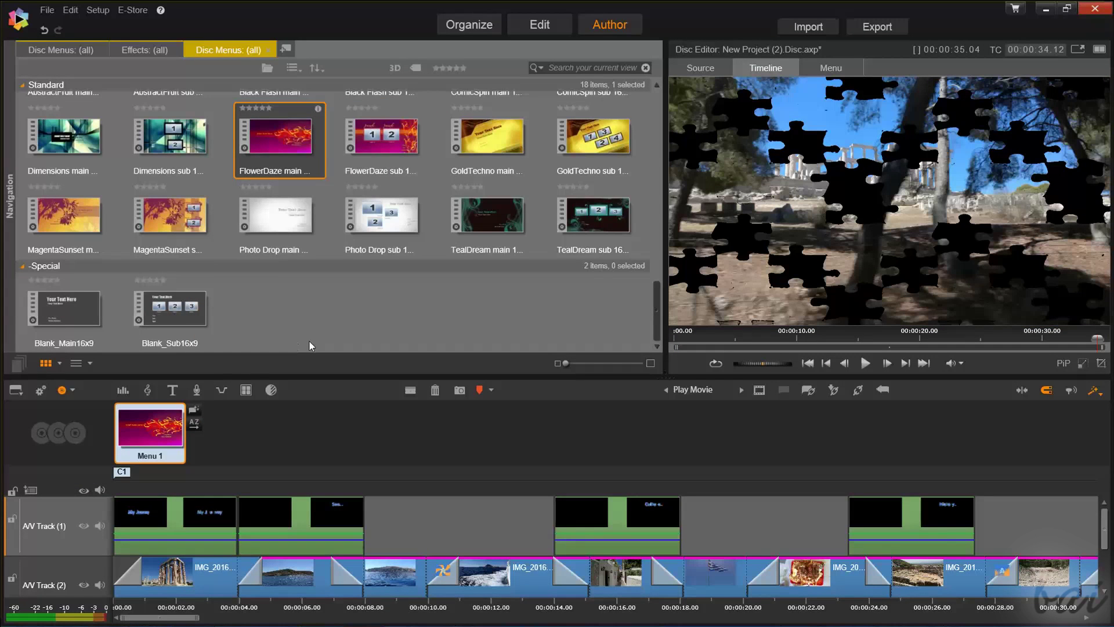
left_click_drag(400, 128, 244, 438)
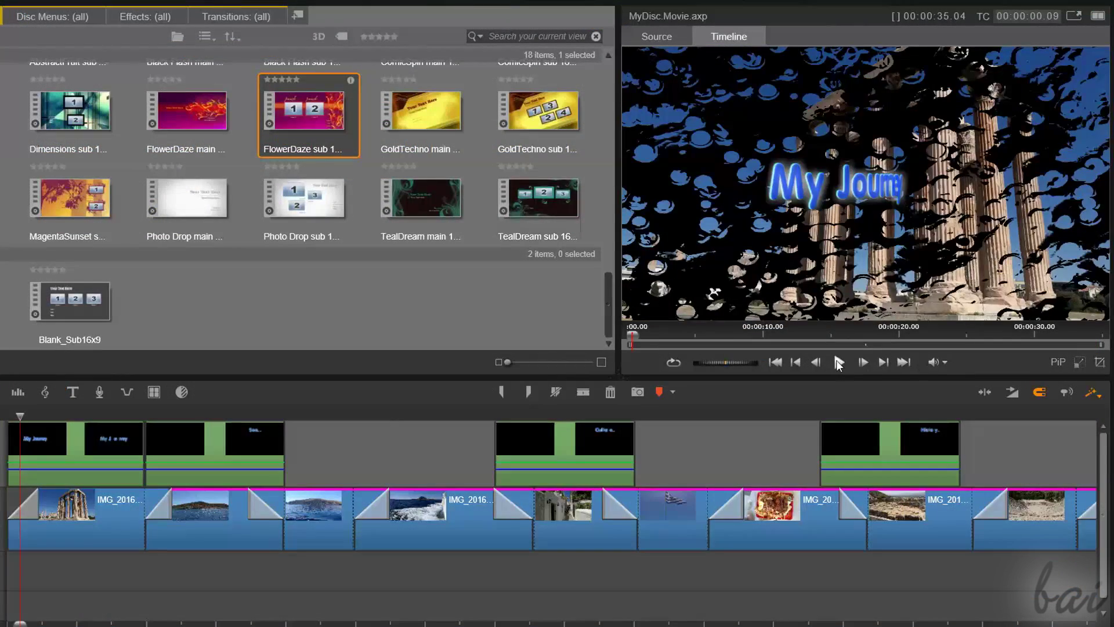
left_click(839, 362)
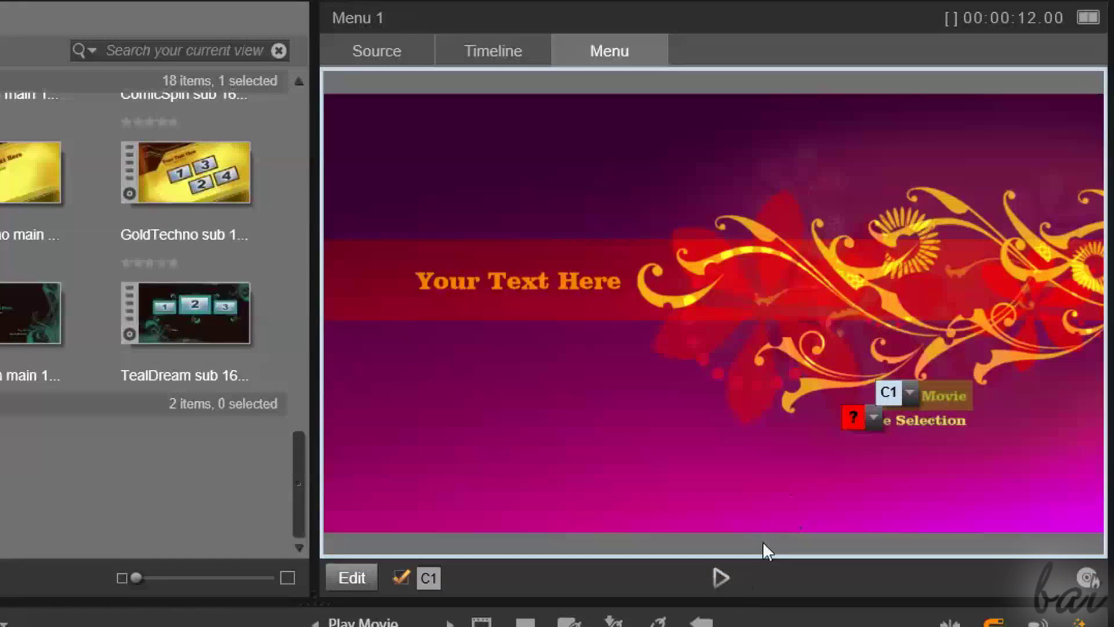
Step: Test the new menu in the Disc Simulator by playing the movie from it
left_click(725, 576)
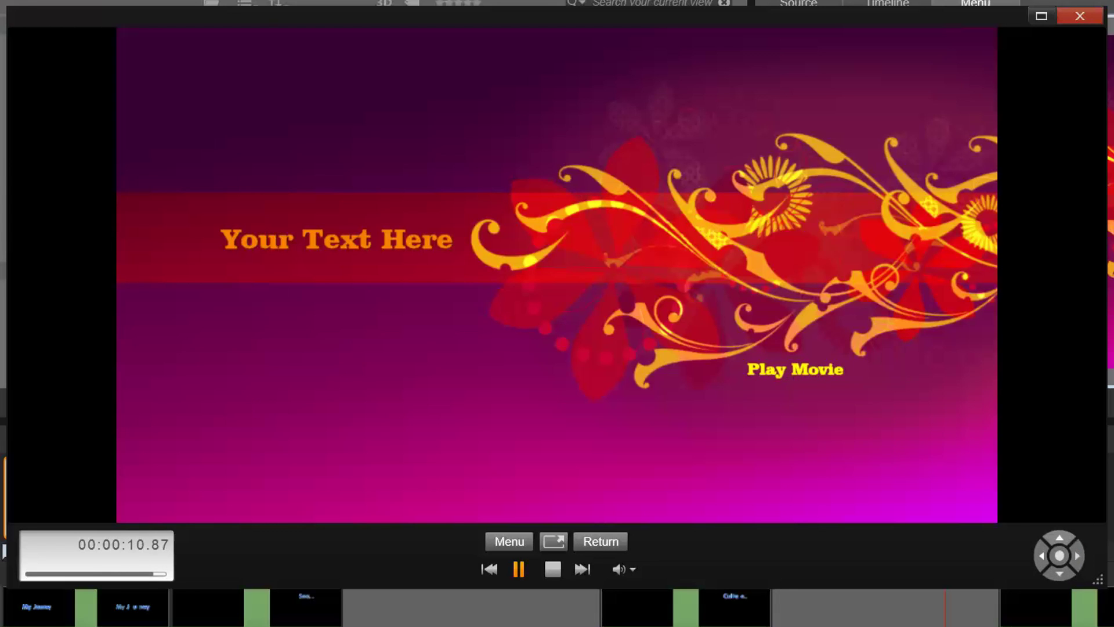
left_click(802, 368)
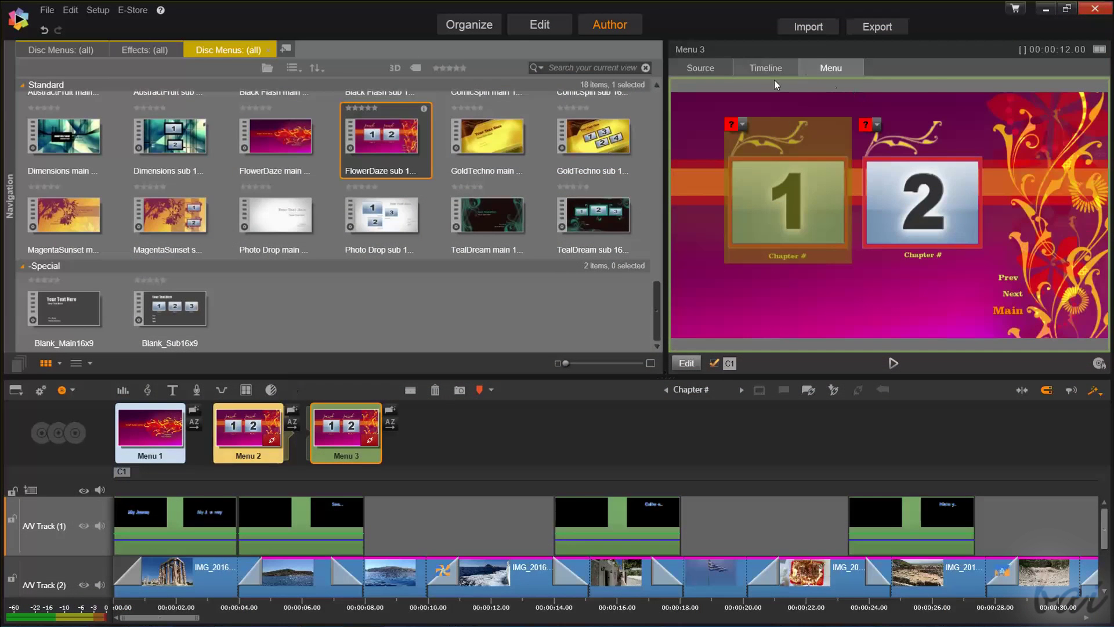
Step: Select Menu 1 and link its Scene Selection button to Menu 2
left_click(765, 68)
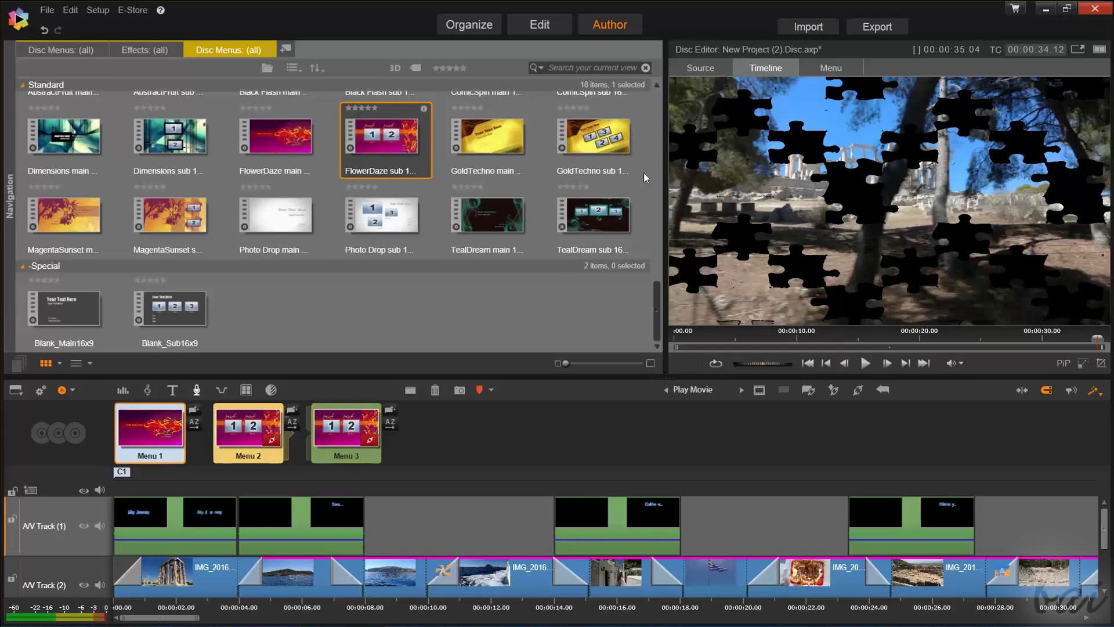
left_click(838, 69)
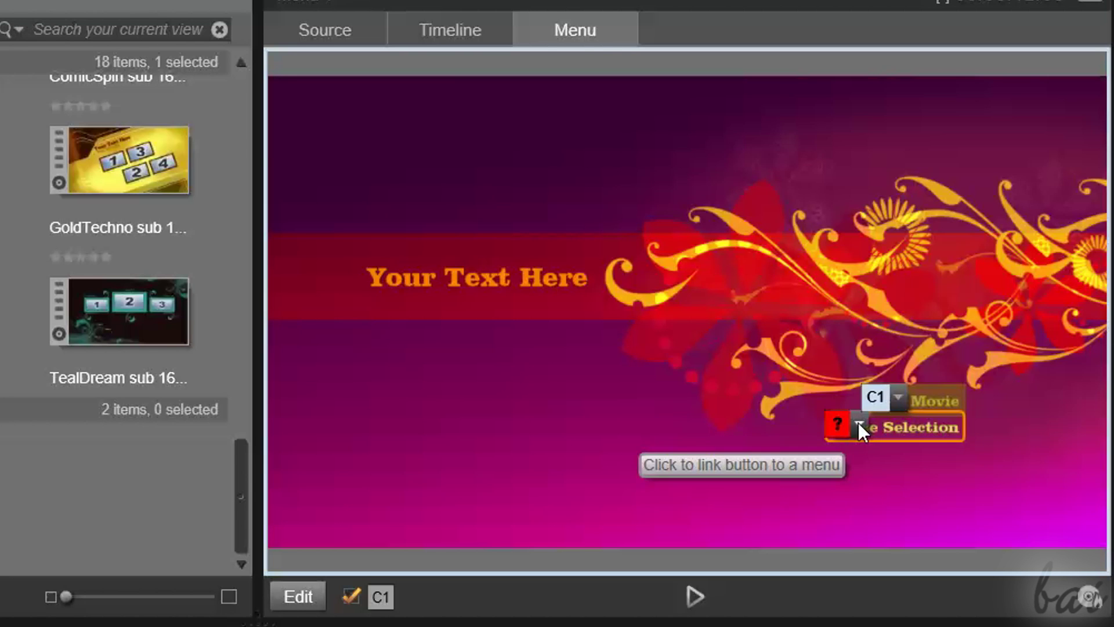
left_click(855, 422)
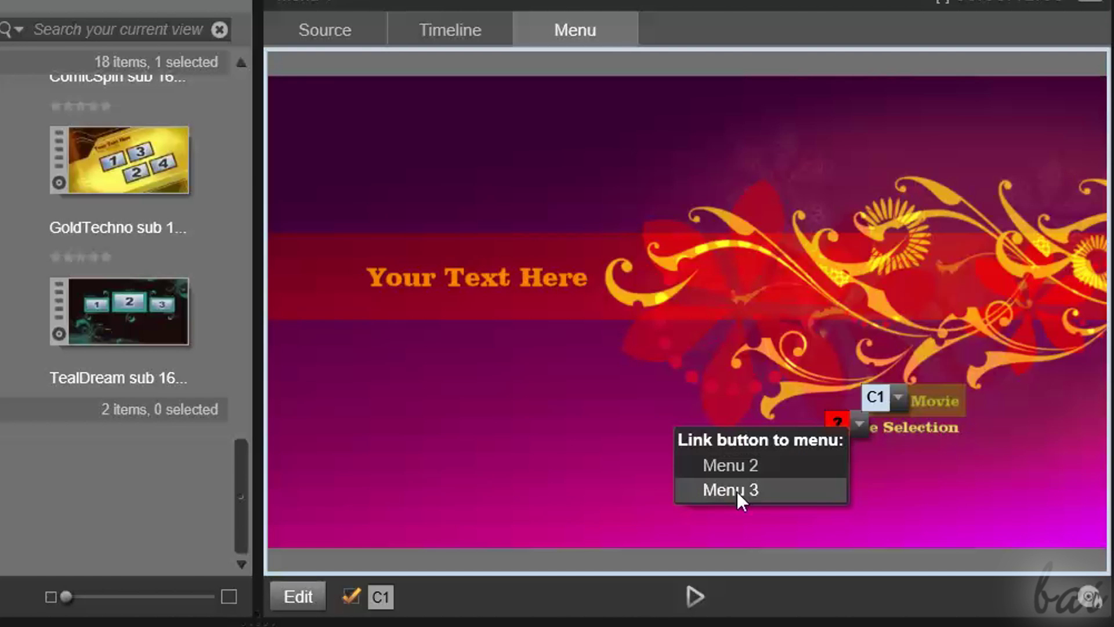
left_click(788, 465)
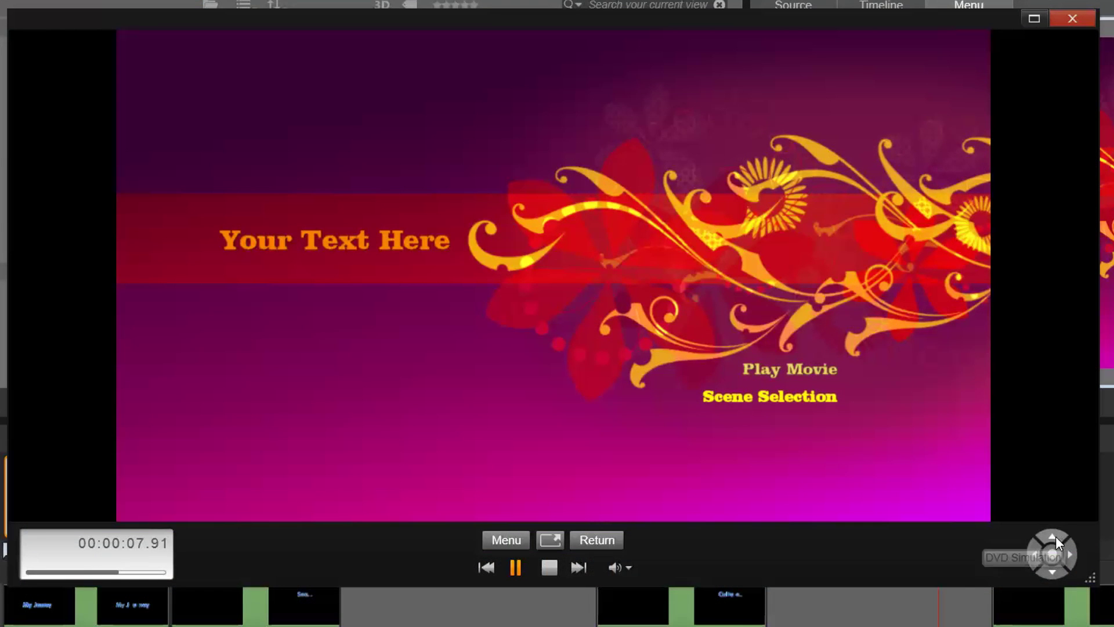
left_click(1056, 534)
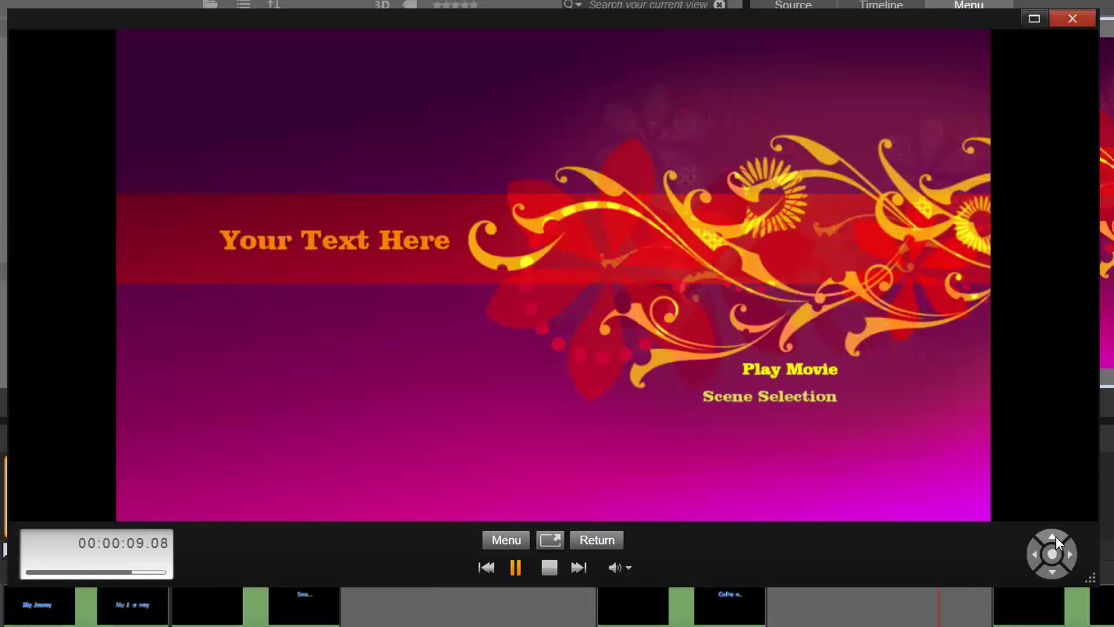
left_click(1051, 571)
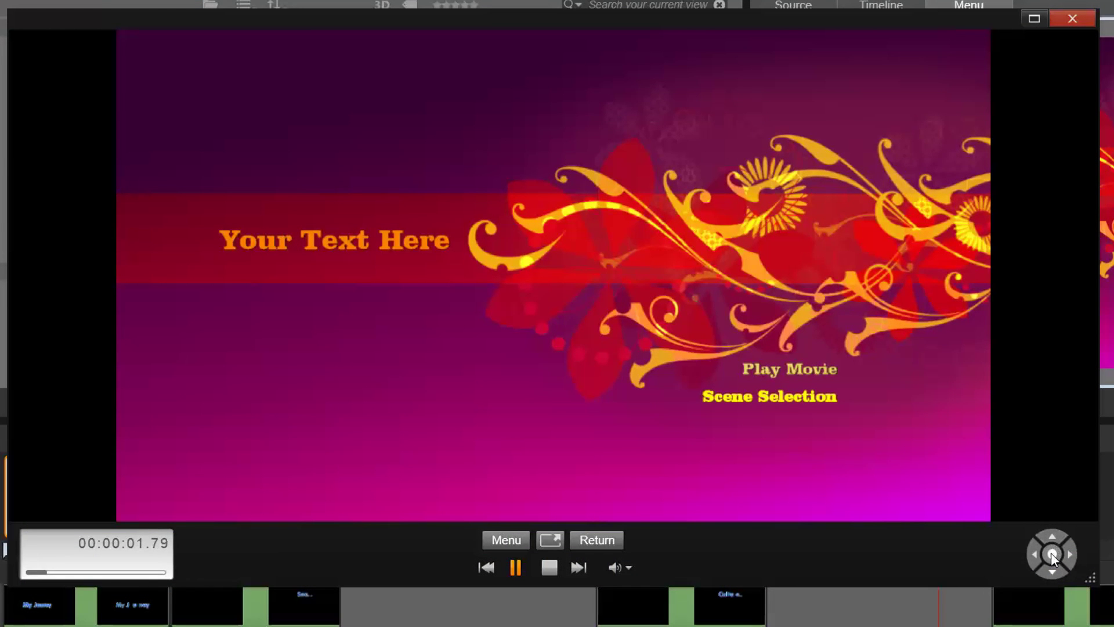
left_click(1052, 555)
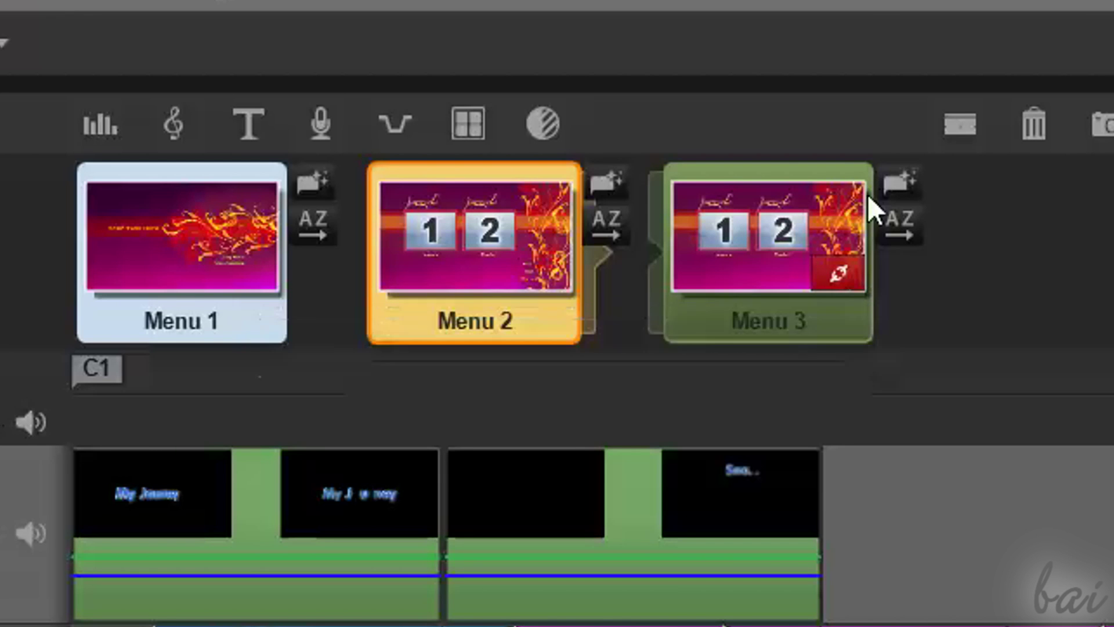
Step: Delete the Menu 3 page and check which menus Play Movie can link to
left_click(830, 207)
right_click(831, 206)
left_click(758, 278)
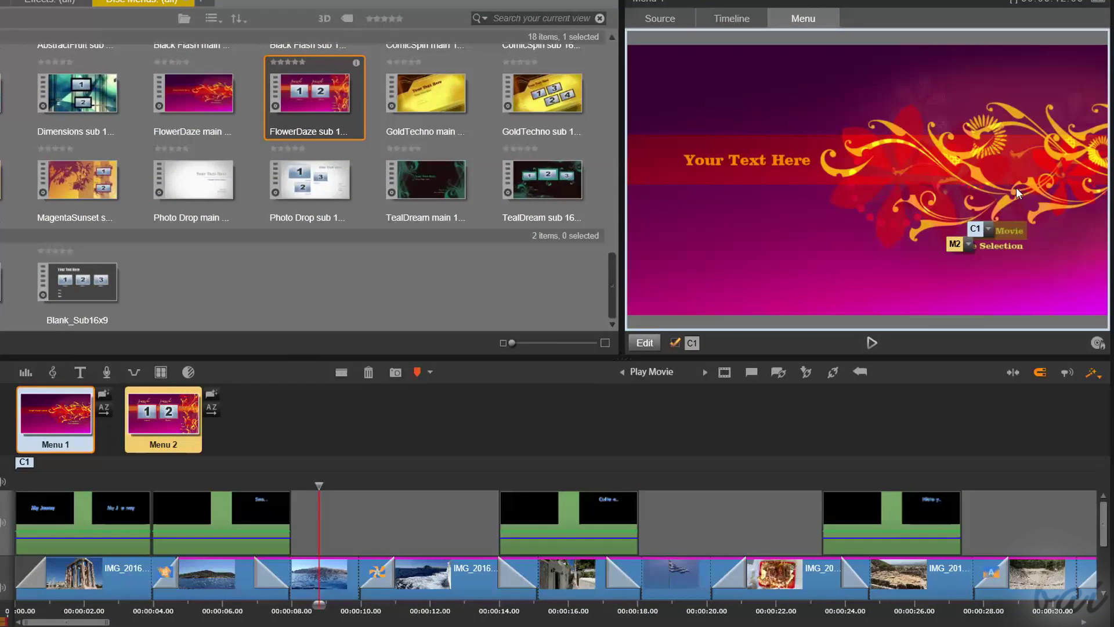
left_click(988, 232)
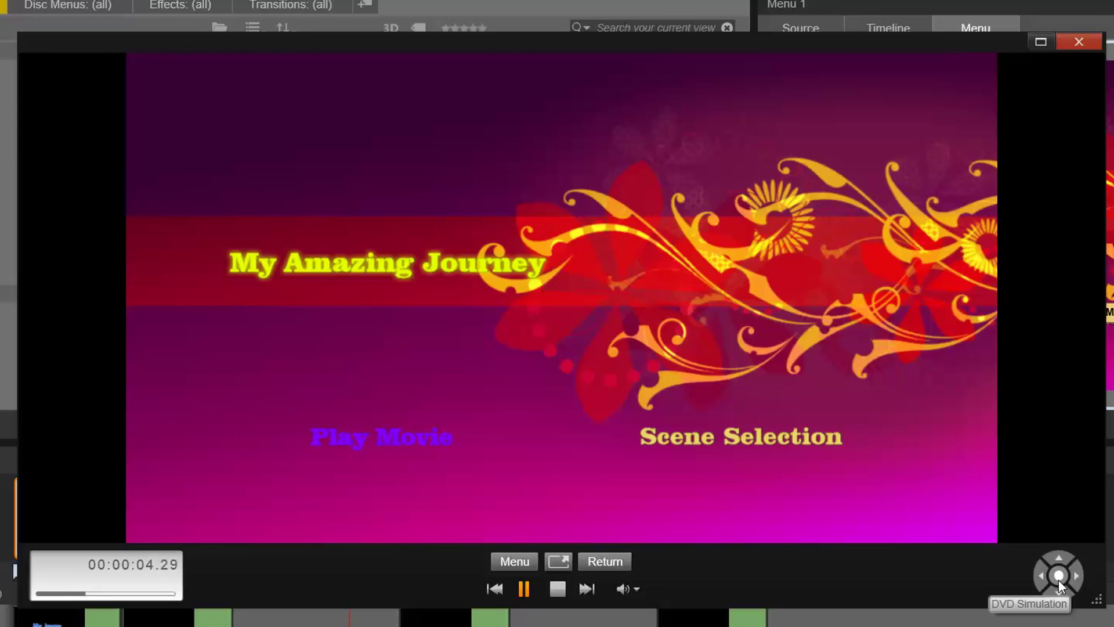
Step: Activate Play Movie in the disc preview
left_click(1058, 579)
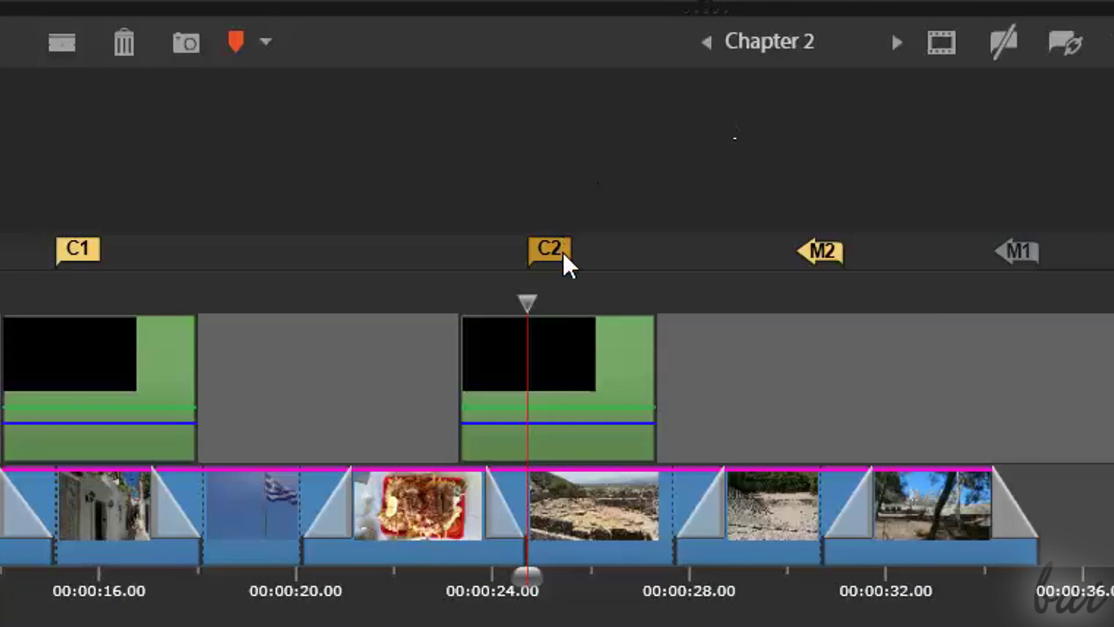
left_click_drag(569, 268, 498, 272)
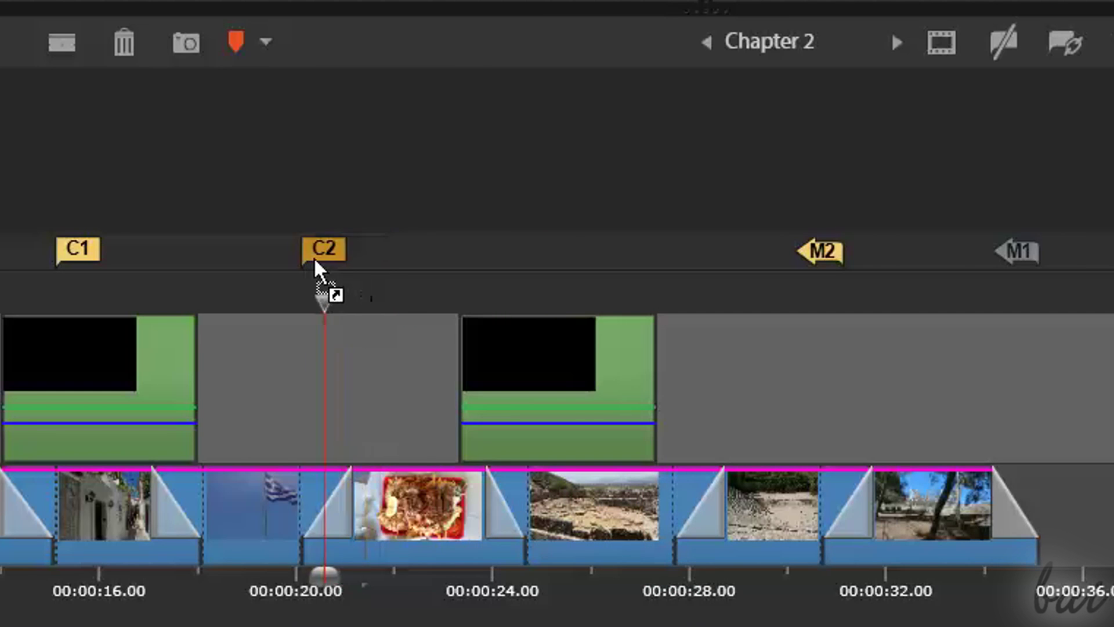
mouse_move(497, 264)
left_mouse_down()
mouse_move(492, 243)
mouse_move(636, 249)
left_mouse_up()
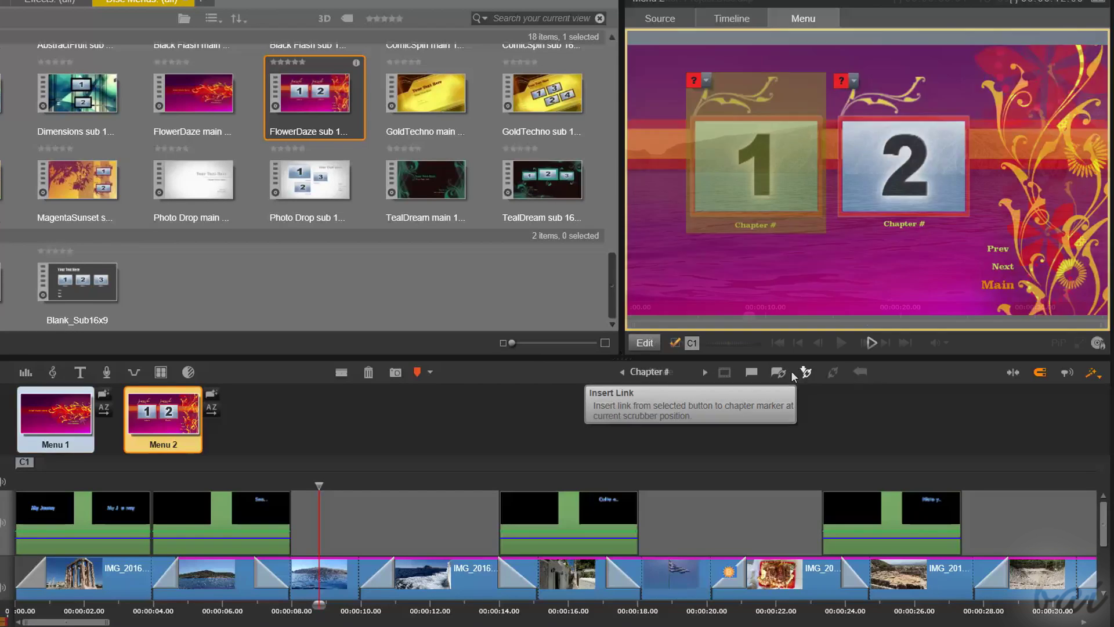
left_click(731, 19)
left_click(796, 21)
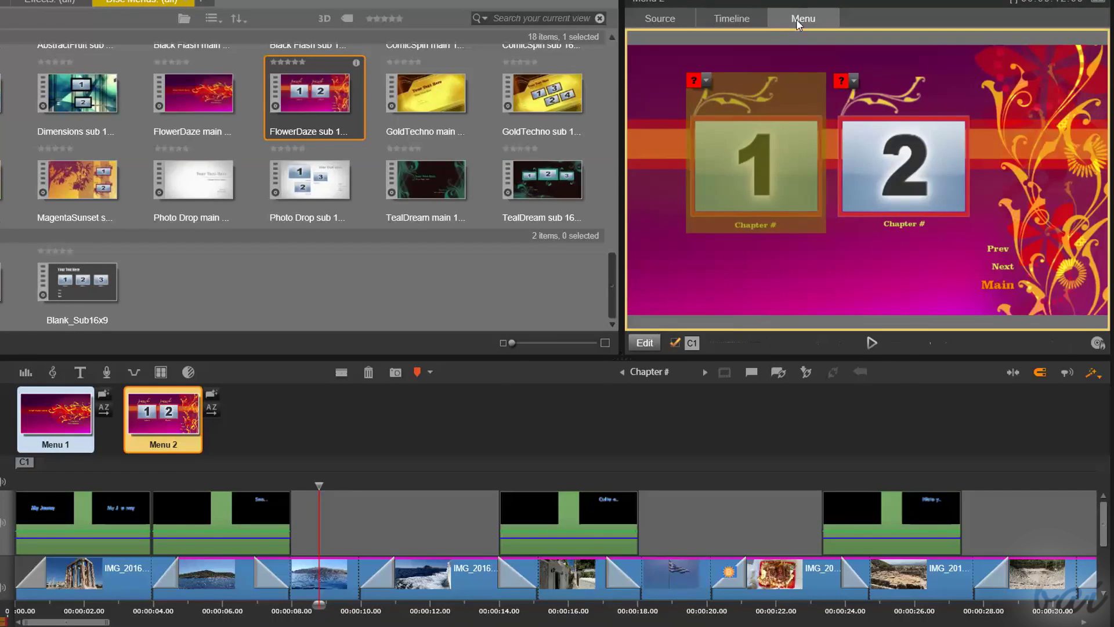
left_click(704, 373)
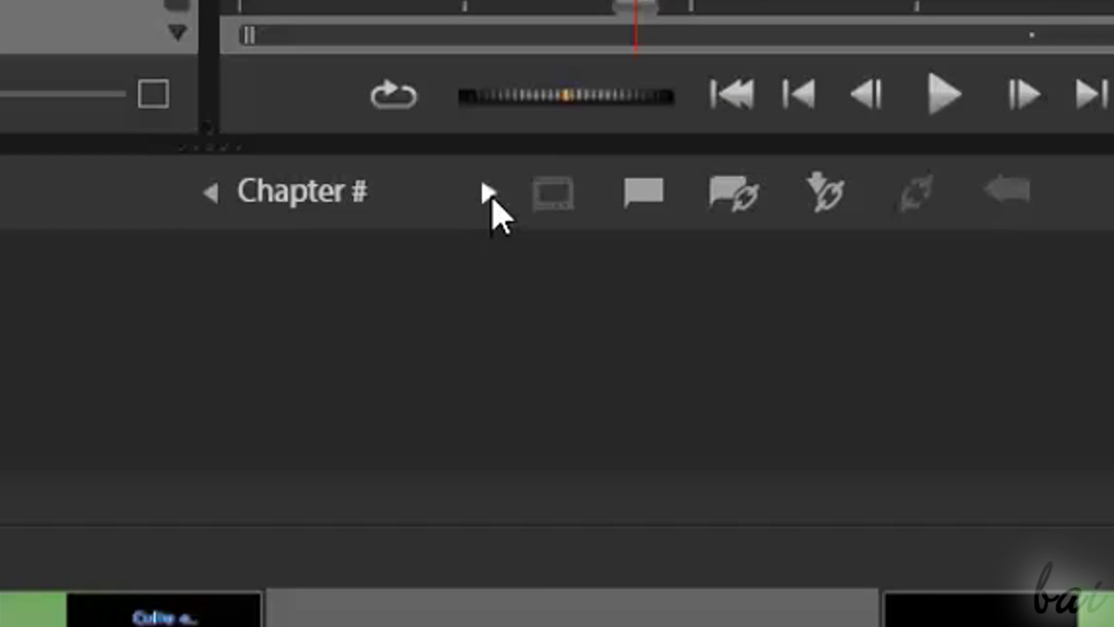
left_click(210, 193)
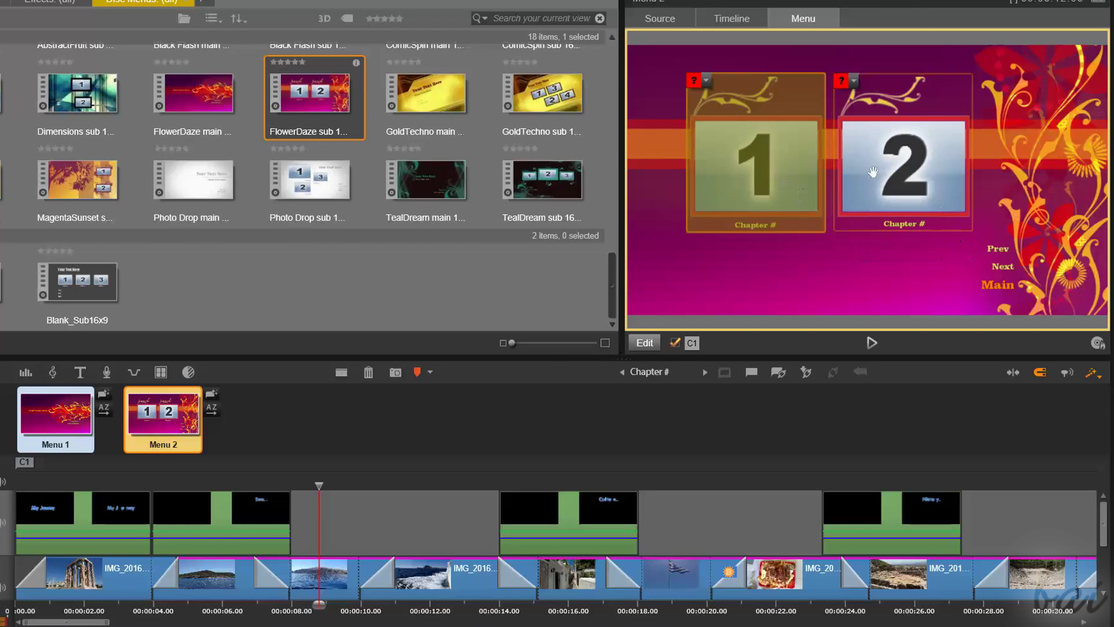
Step: Link the first chapter button to the Culture clip's position, creating chapter C1
left_click(898, 170)
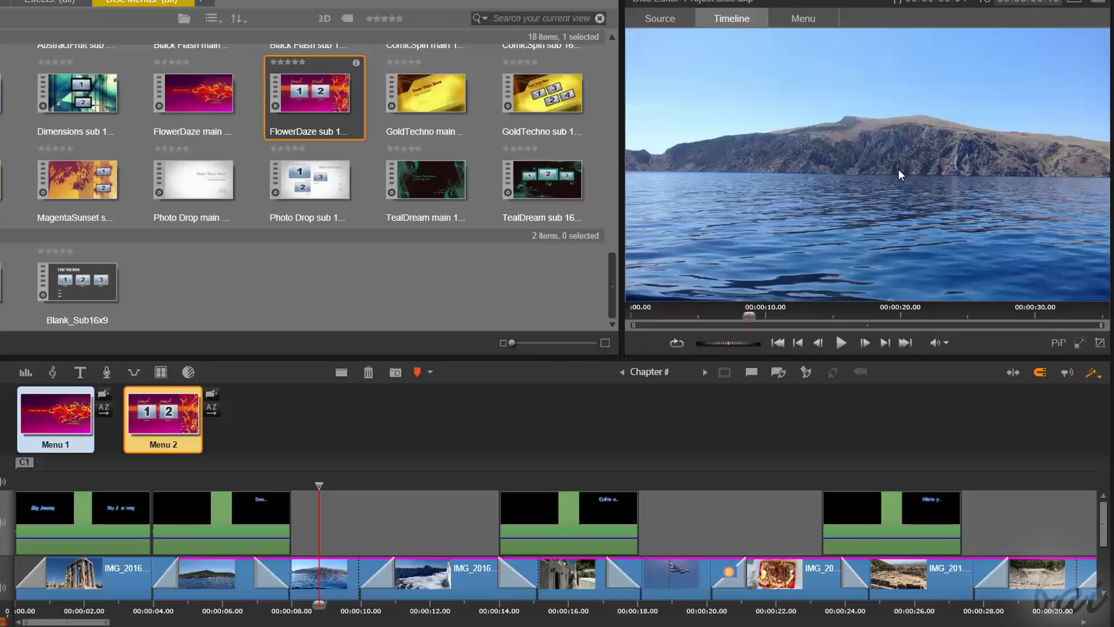
mouse_move(320, 484)
left_mouse_down()
mouse_move(181, 484)
mouse_move(539, 486)
left_mouse_up()
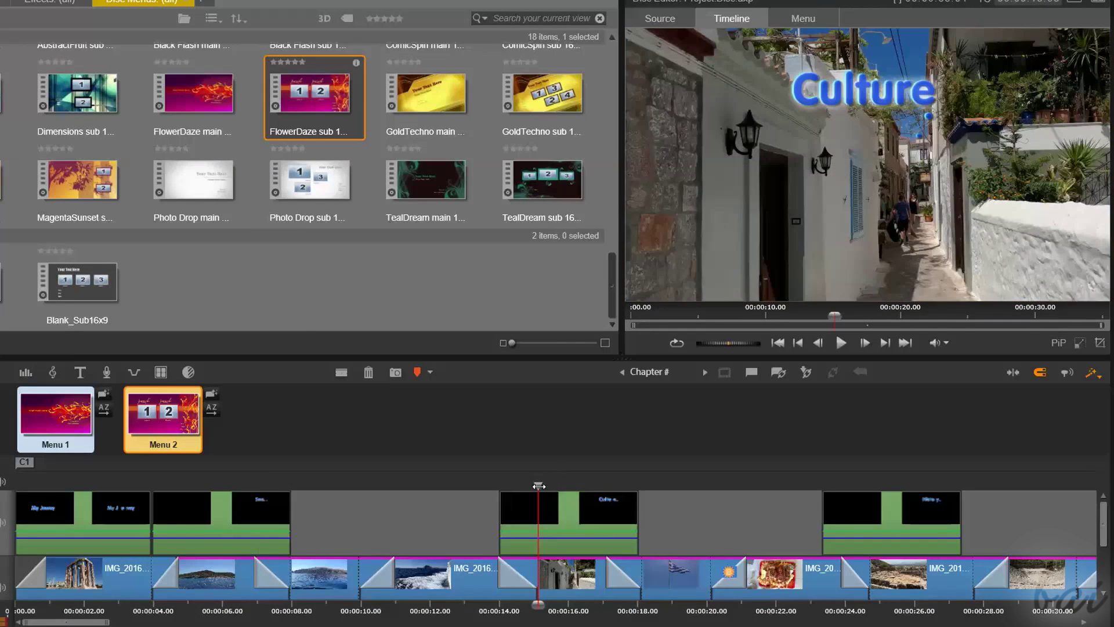
left_click(778, 375)
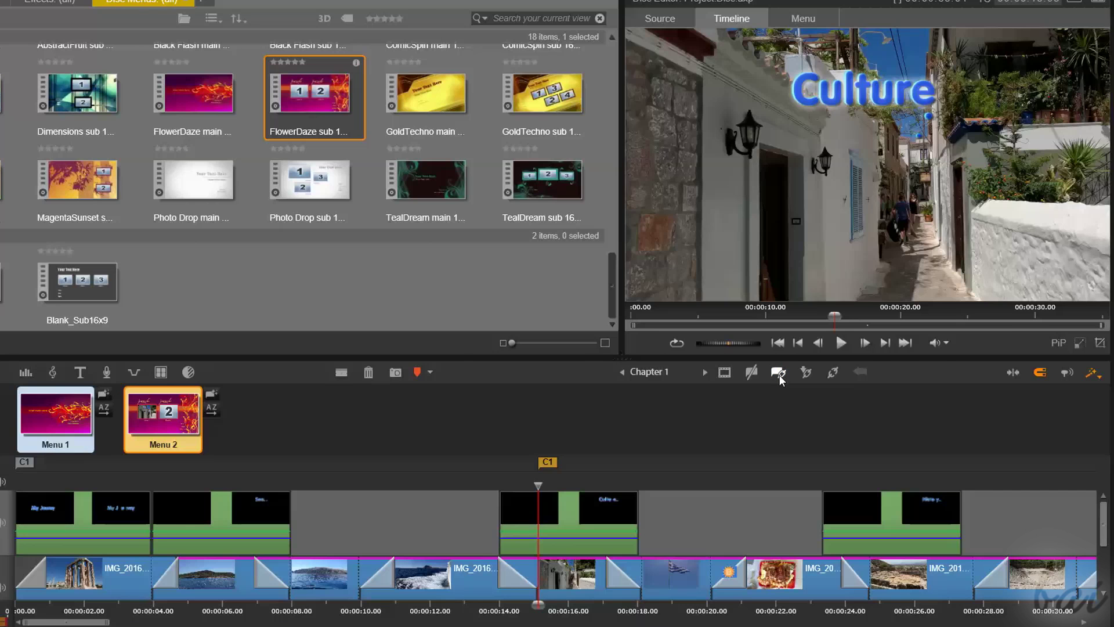
left_click(812, 14)
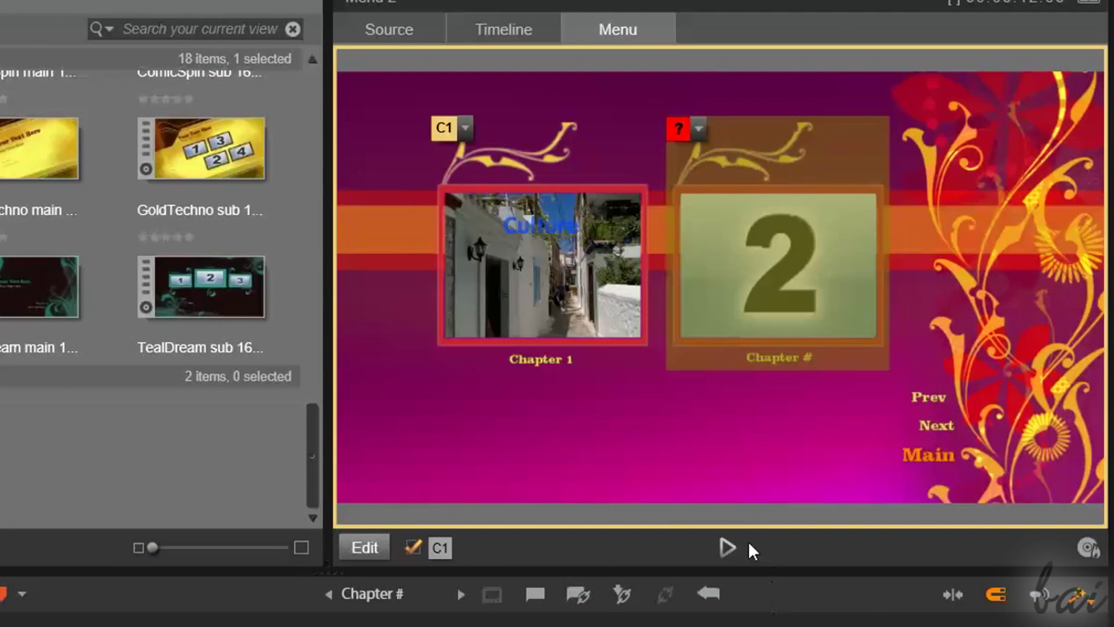
Step: Test Chapter 1 in the Disc Simulator, move the M2 marker to about 00:00:30, and play History
left_click(732, 546)
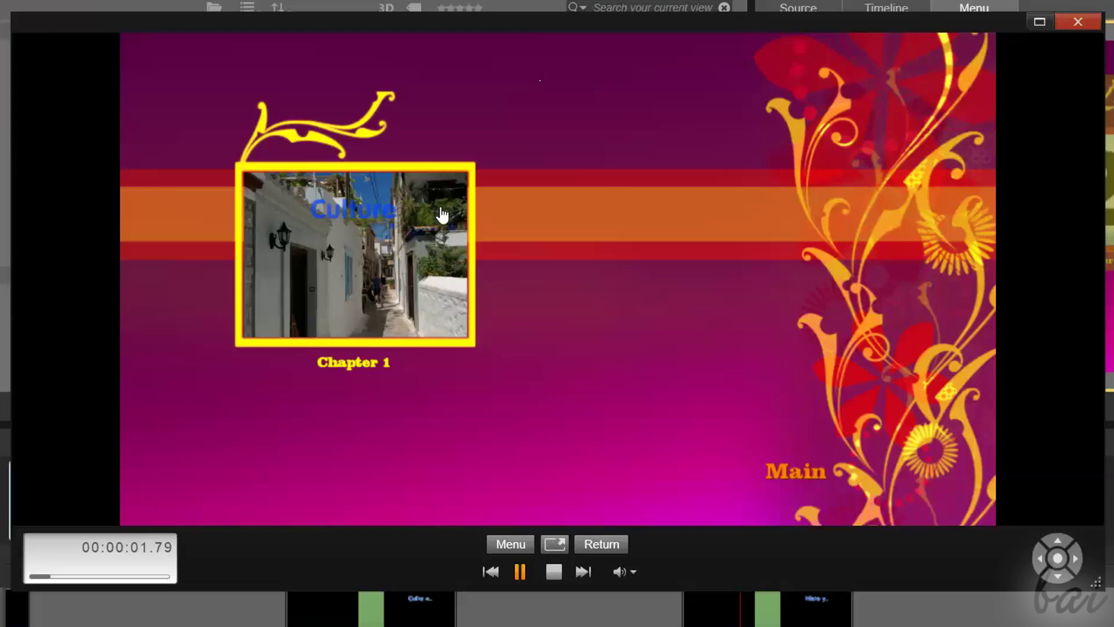
left_click(388, 249)
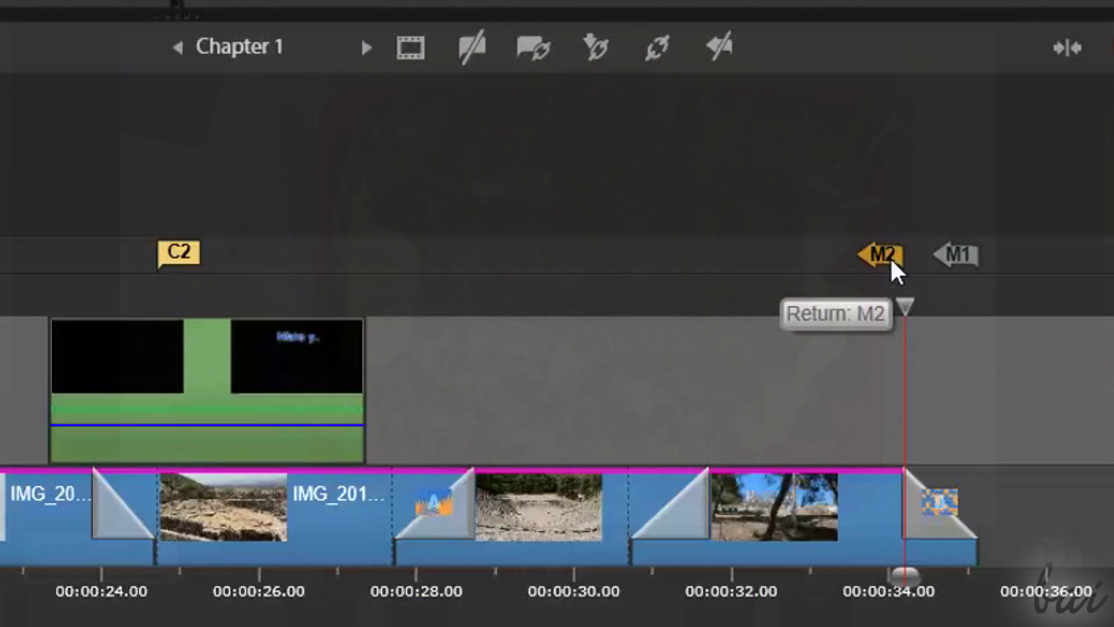
mouse_move(887, 255)
left_mouse_down()
mouse_move(589, 255)
mouse_move(826, 248)
mouse_move(684, 264)
mouse_move(642, 292)
mouse_move(683, 269)
mouse_move(634, 277)
mouse_move(851, 258)
mouse_move(444, 266)
left_mouse_up()
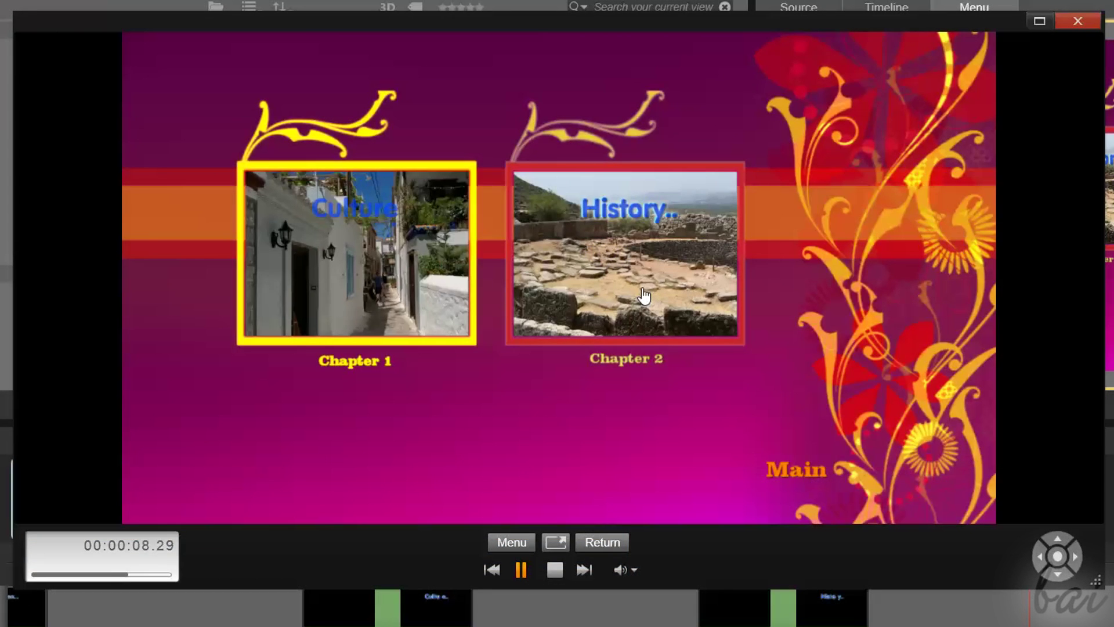
left_click(641, 288)
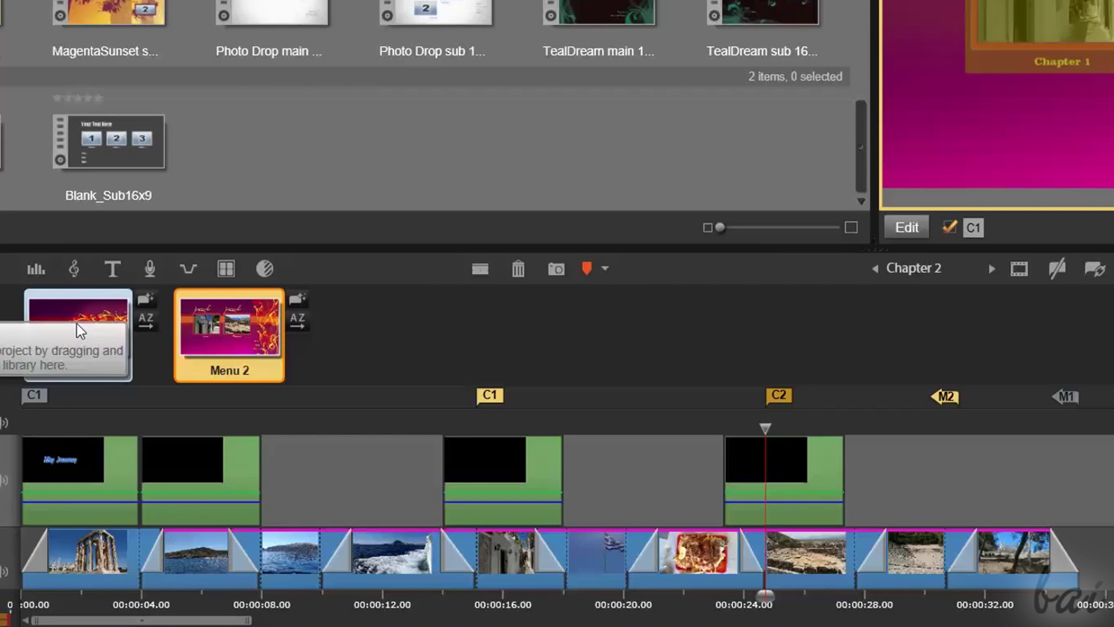
left_click(76, 322)
left_click(222, 336)
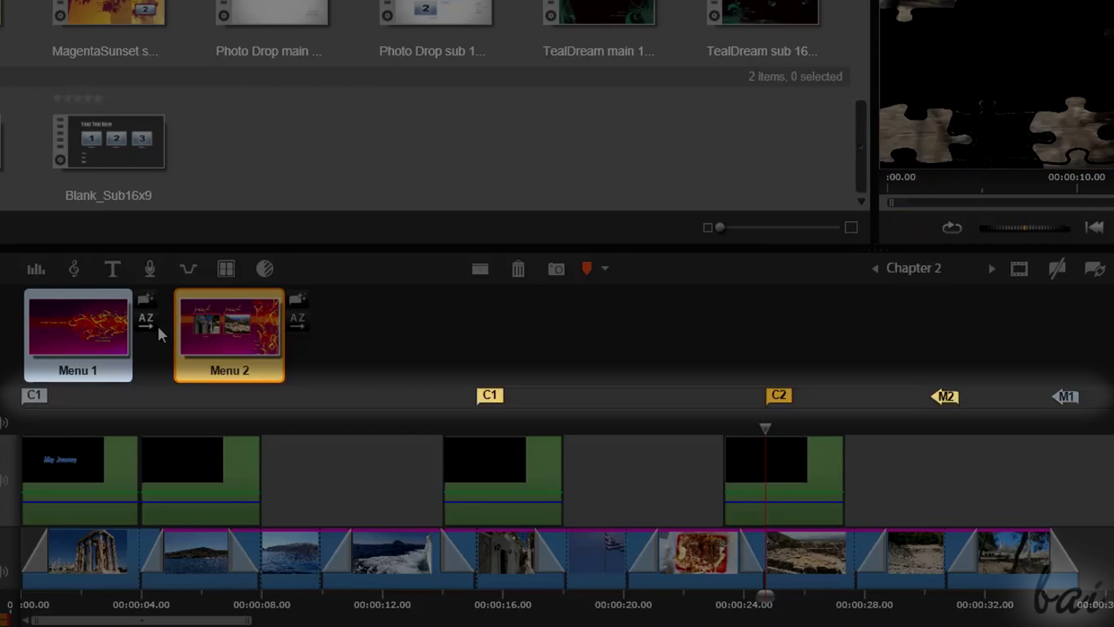
left_click(118, 337)
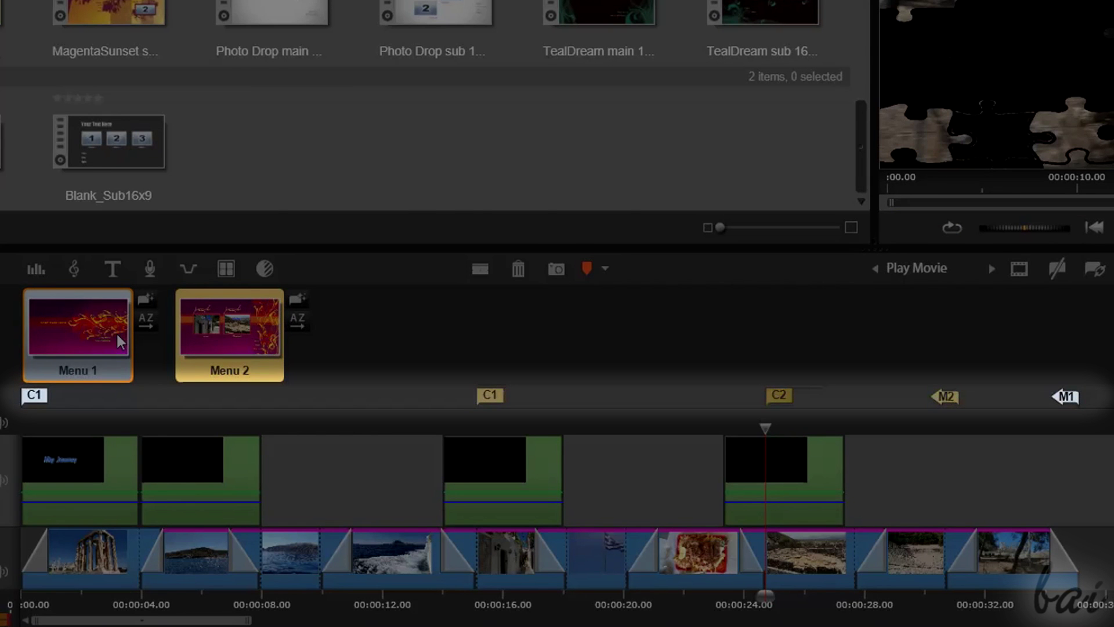
left_click(229, 331)
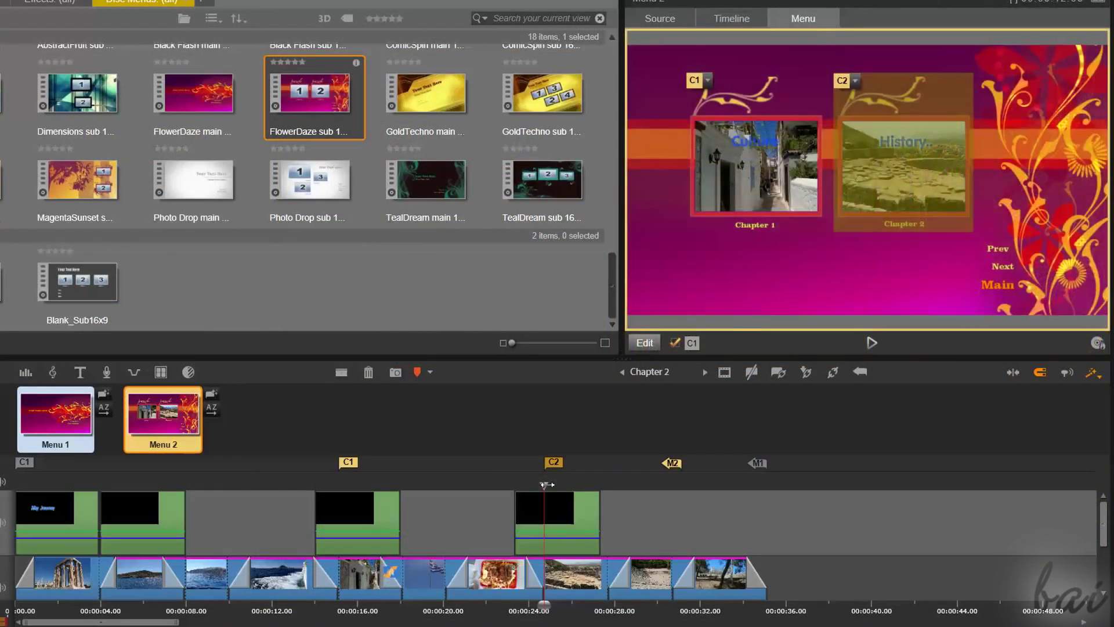
Step: Set the C2 button thumbnail to a History clip frame and drag the C2 marker to about 00:00:25
left_click_drag(554, 471, 622, 461)
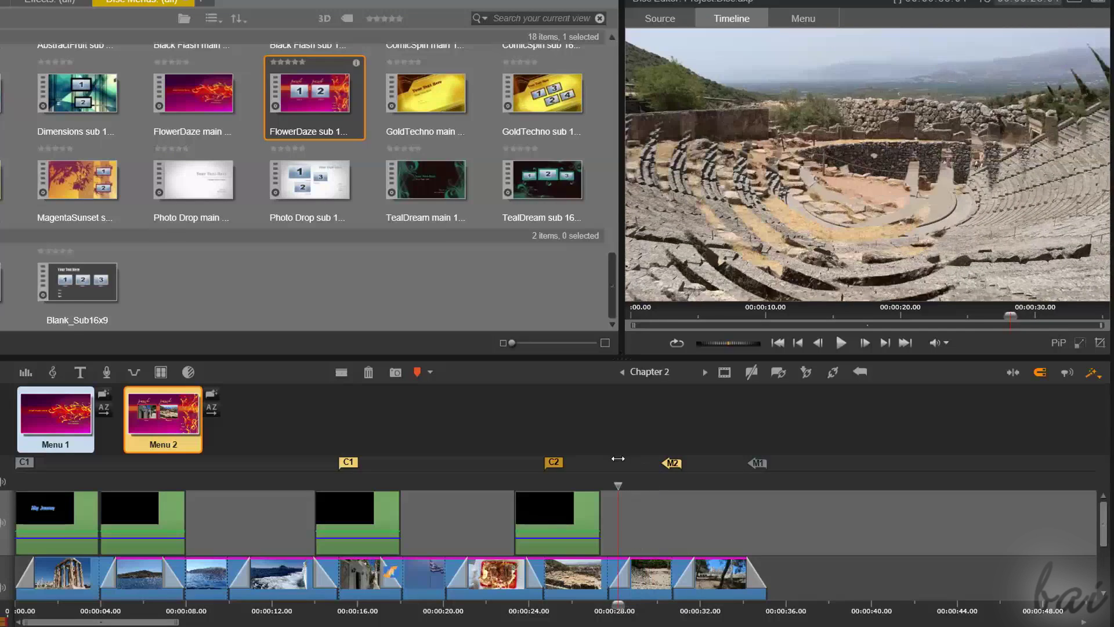
left_click(807, 20)
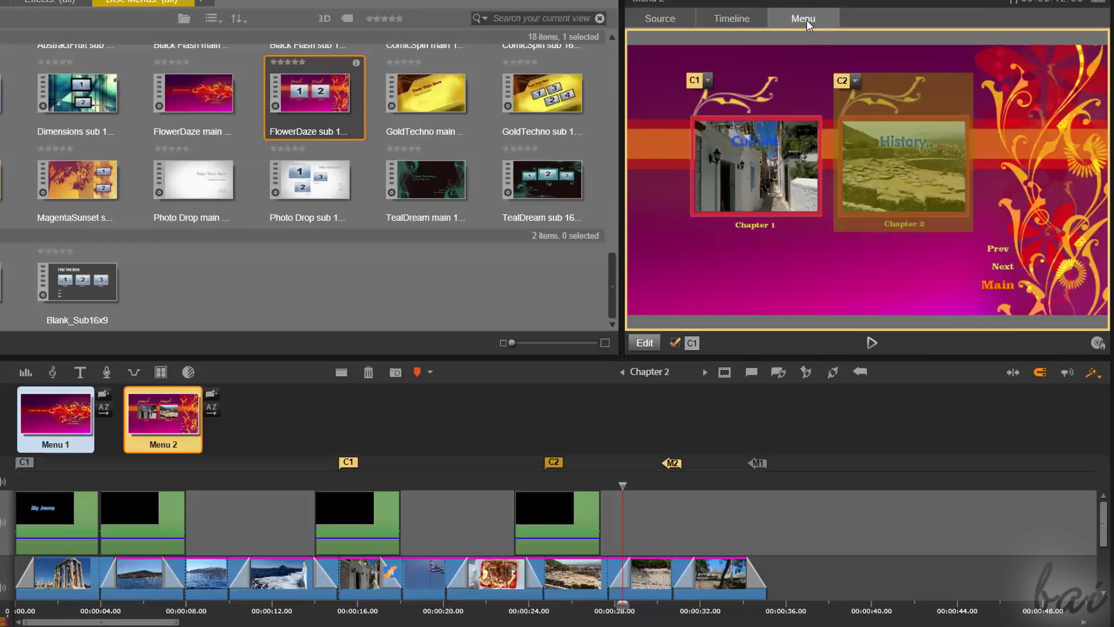
left_click(722, 377)
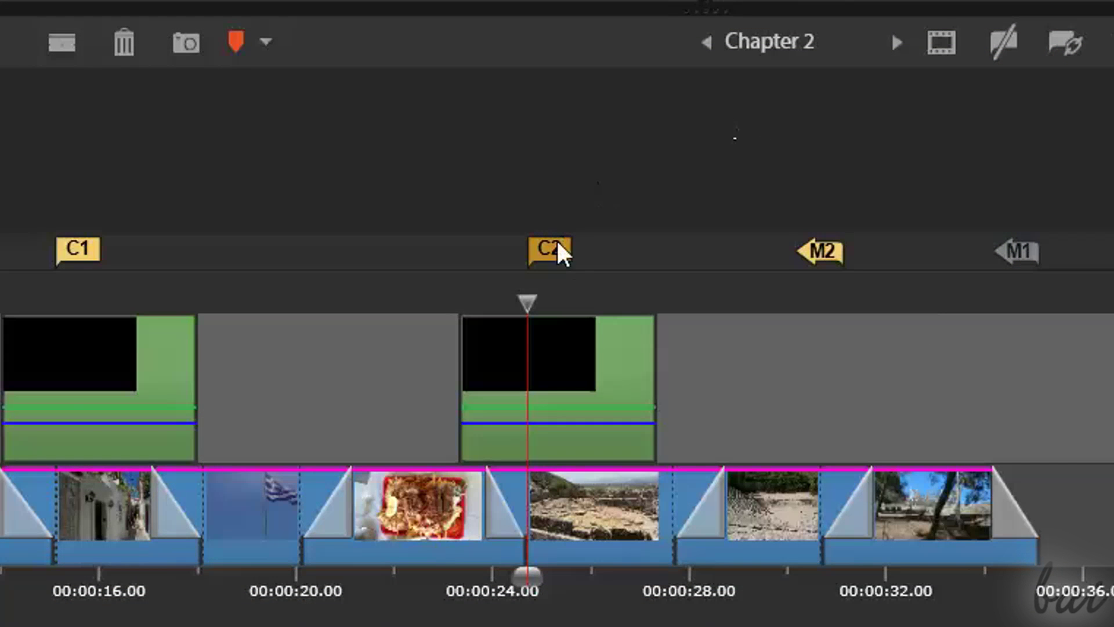
mouse_move(561, 252)
left_mouse_down()
mouse_move(619, 272)
mouse_move(313, 266)
mouse_move(389, 268)
mouse_move(569, 218)
mouse_move(700, 264)
mouse_move(570, 273)
left_mouse_up()
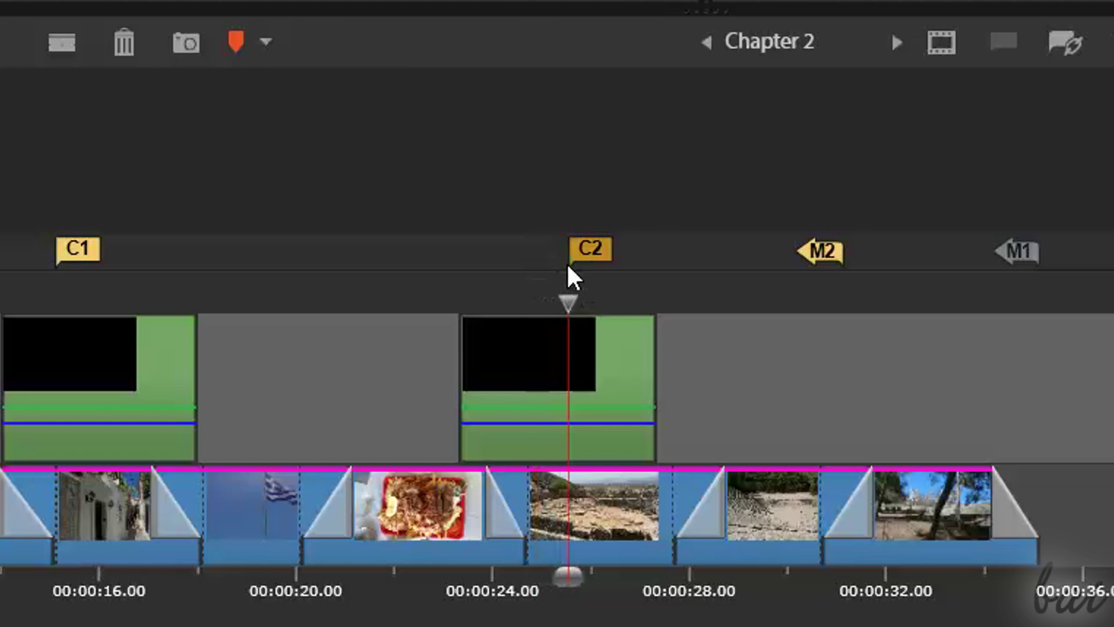
Step: Open and cancel the C2 marker's context menu, then preview Menu 2 in the player
right_click(599, 247)
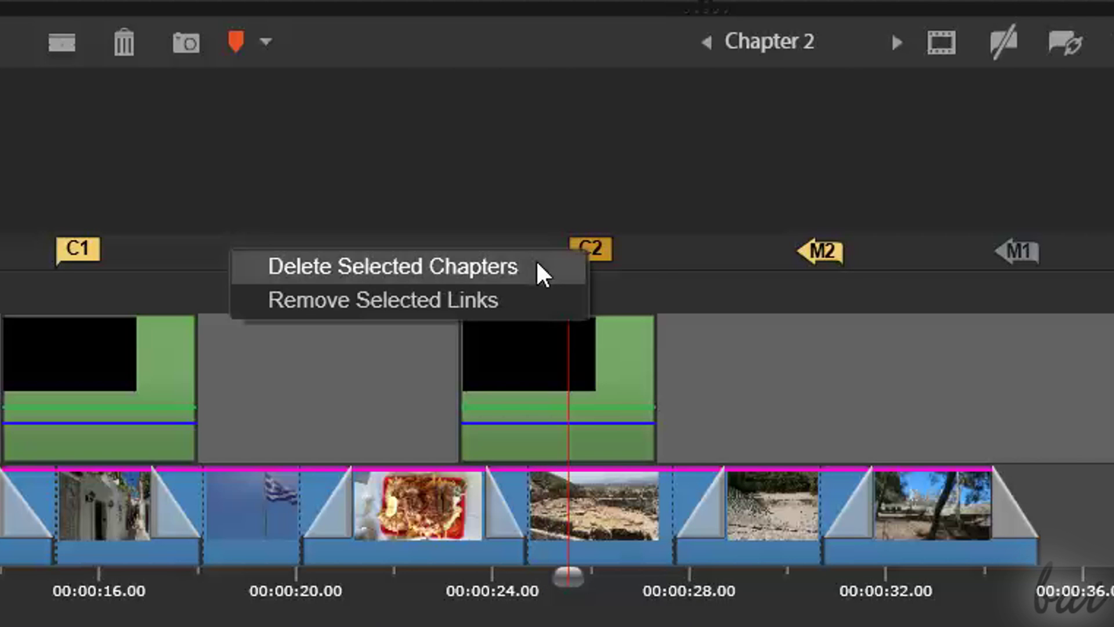
key("Escape")
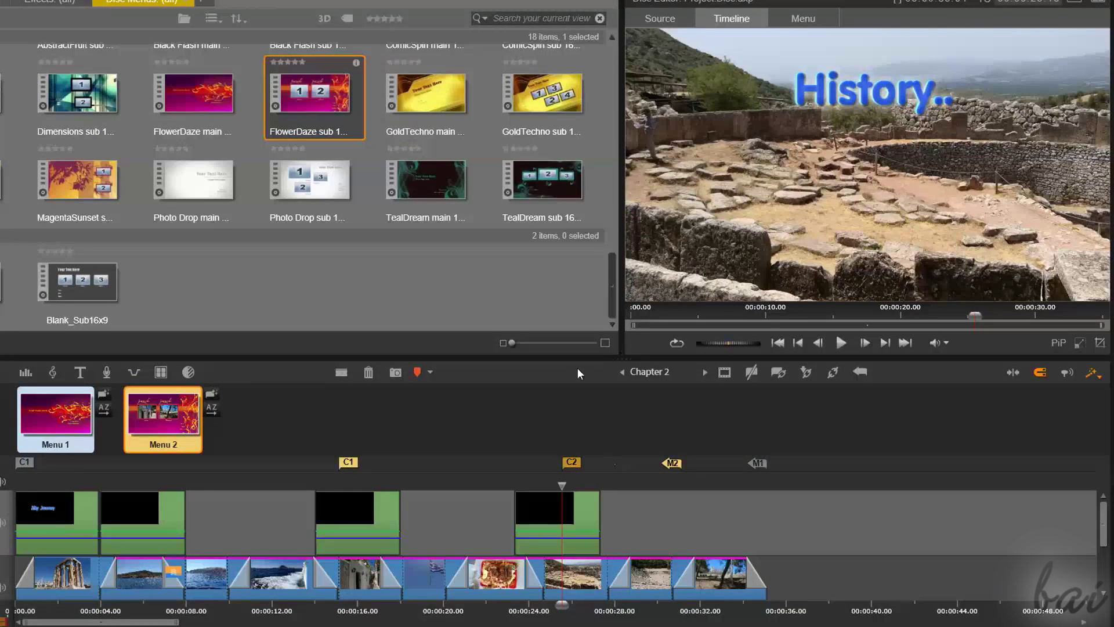
left_click(145, 418)
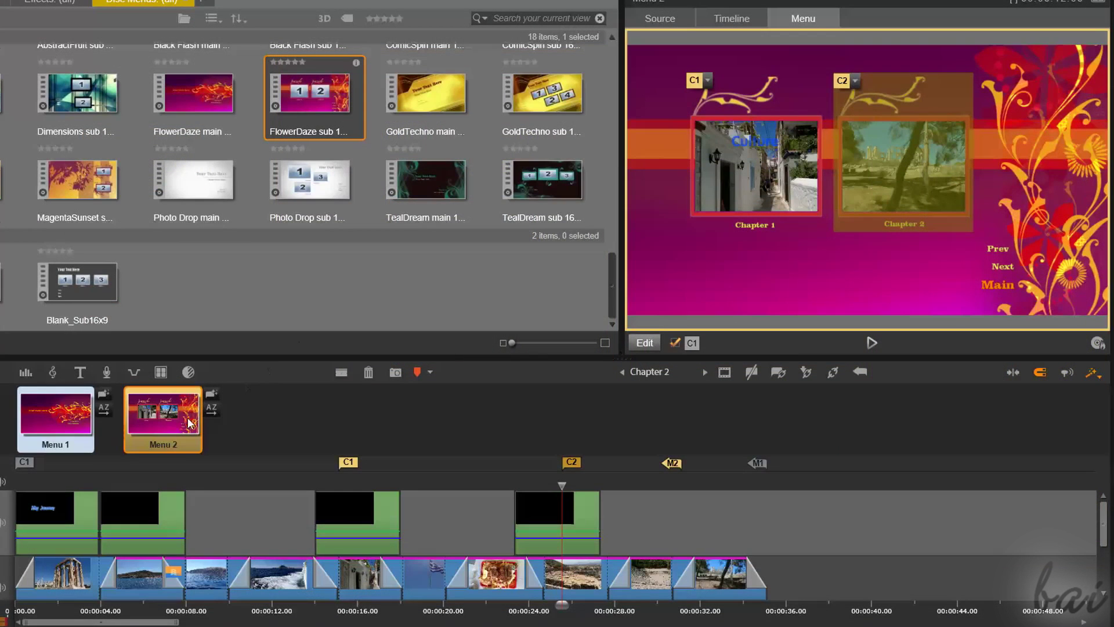
Step: Open Menu 2 in the Menu Editor and collapse its Main, Next, Prev and Chapter # tracks
left_click(172, 411)
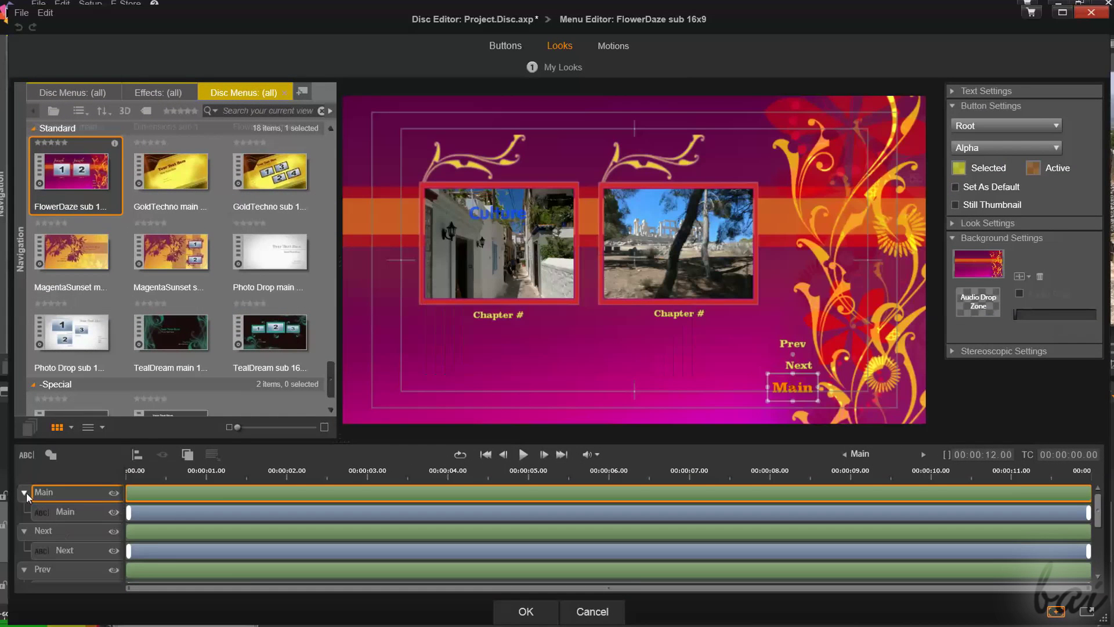
left_click(25, 492)
left_click(25, 512)
left_click(25, 531)
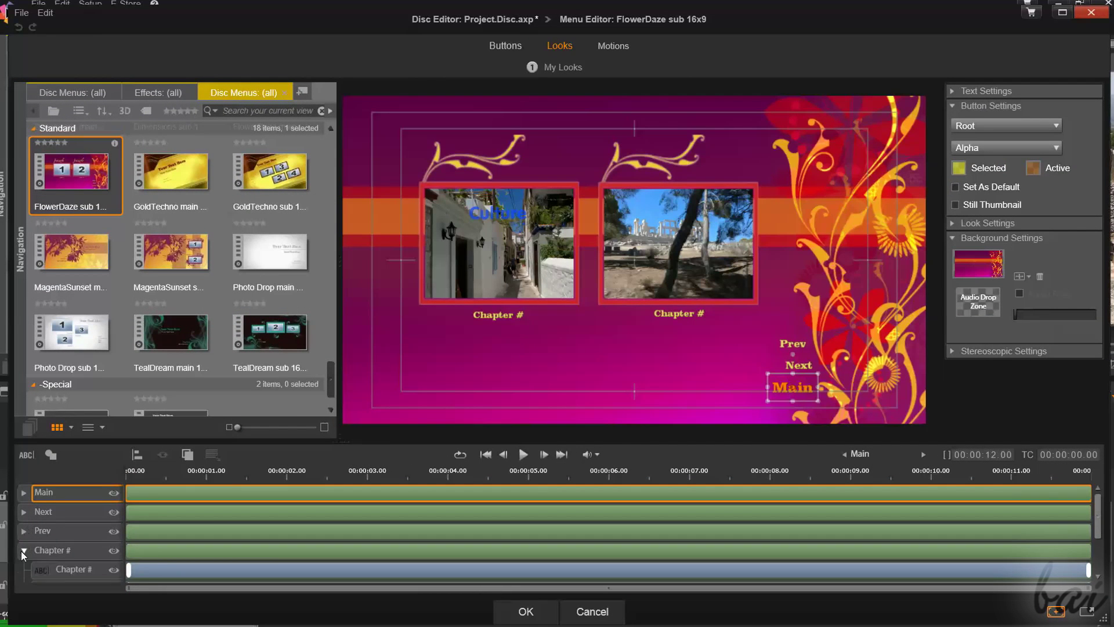
left_click(25, 550)
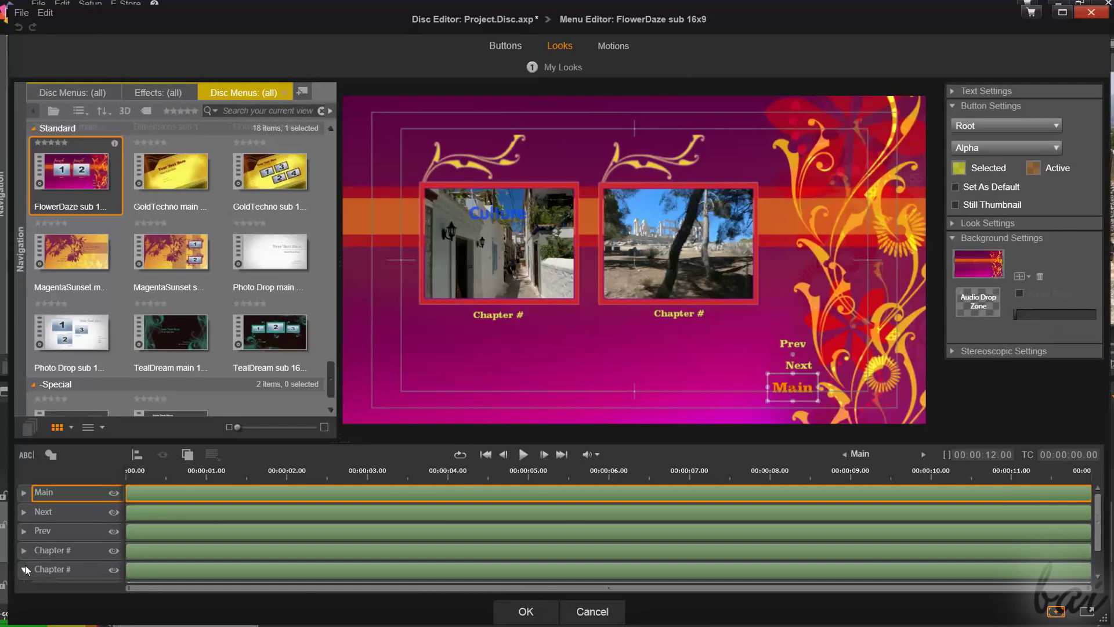
left_click(67, 518)
left_click(70, 551)
left_click(65, 571)
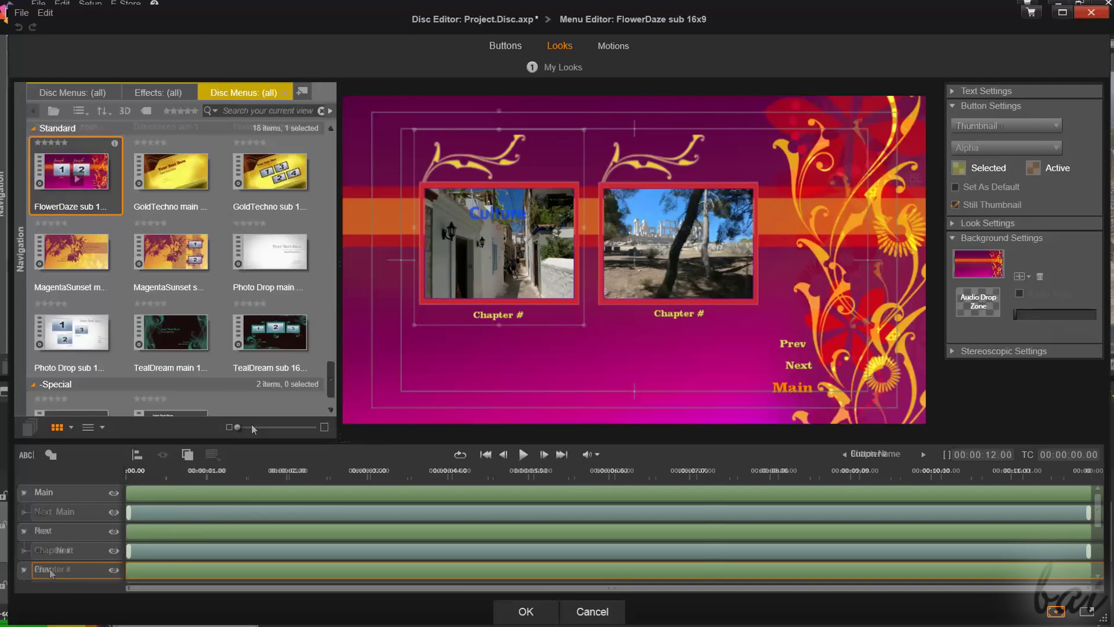
Step: Collapse the button and background settings sections and the Main, Next and Prev tracks
left_click(23, 201)
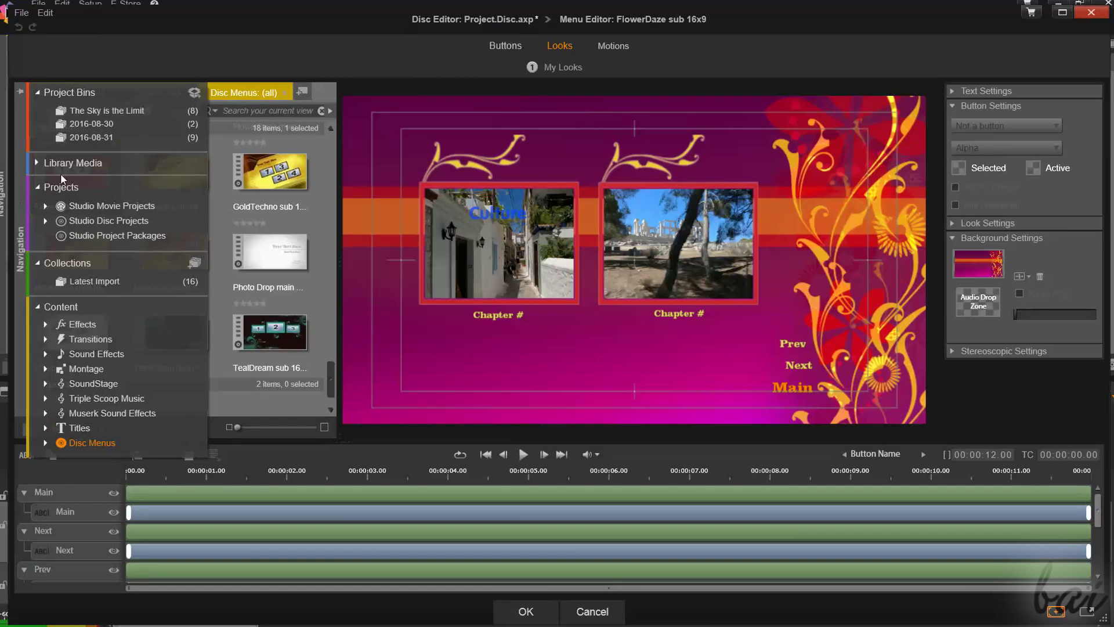
left_click(986, 105)
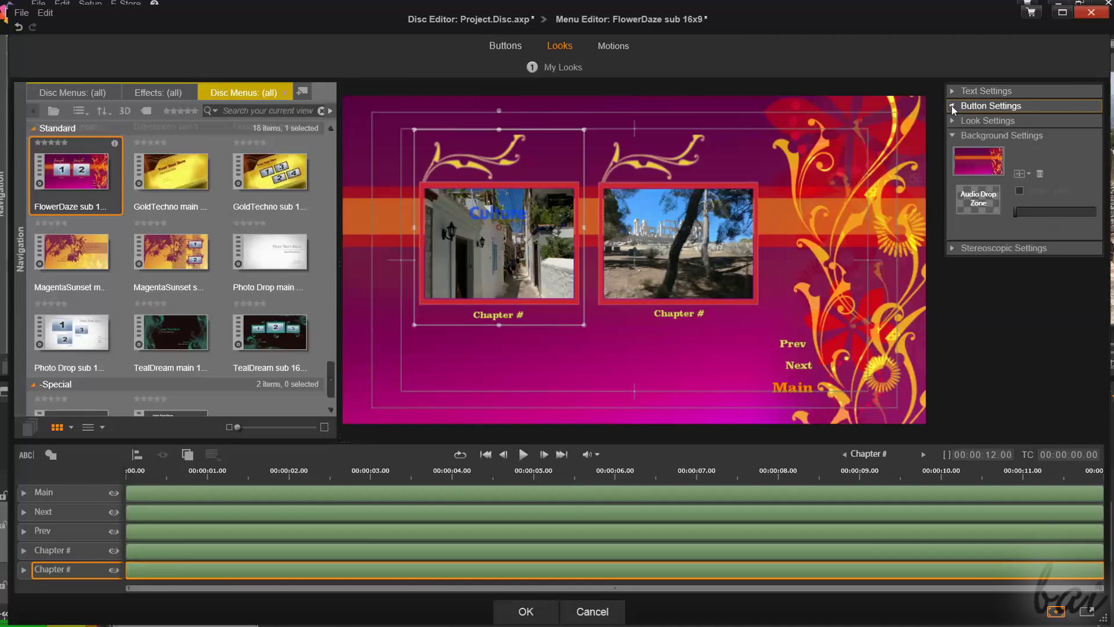
left_click(957, 137)
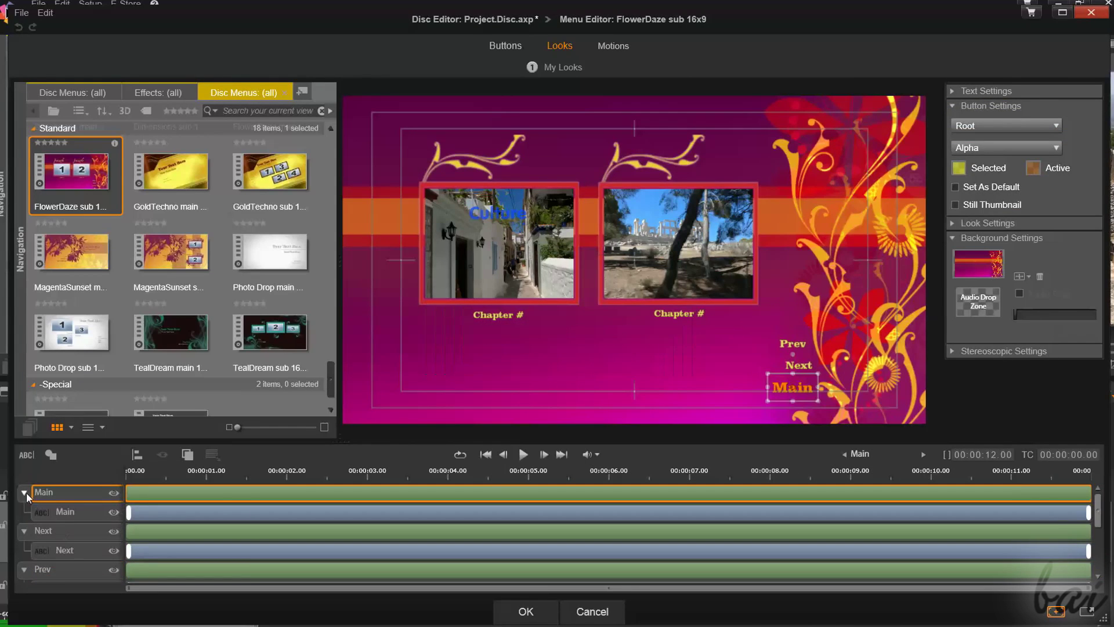
left_click(25, 493)
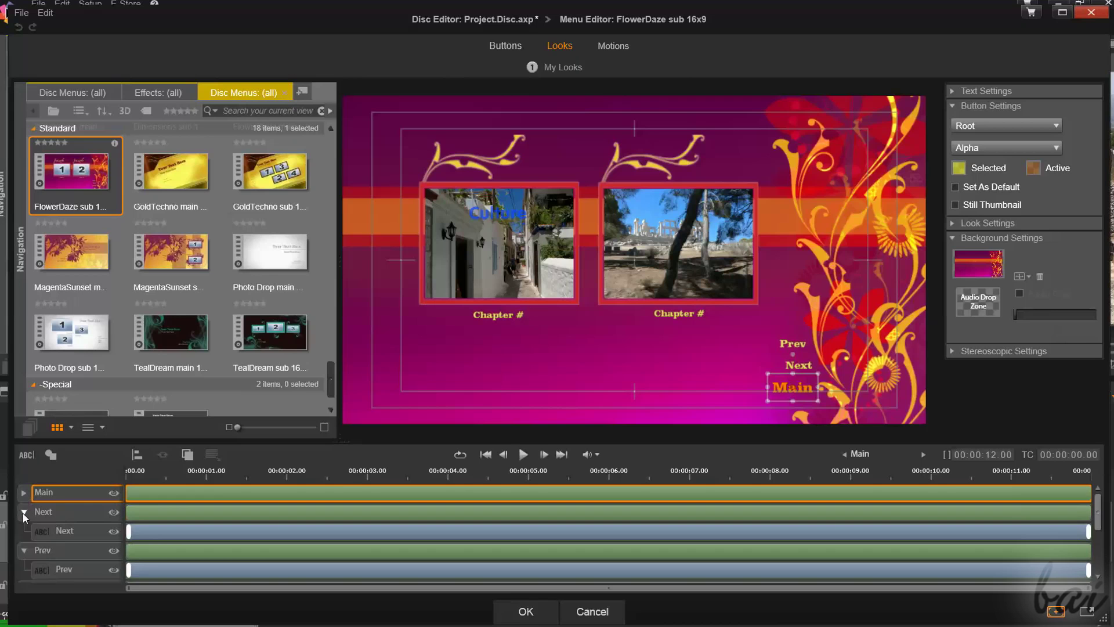
left_click(25, 513)
left_click(24, 531)
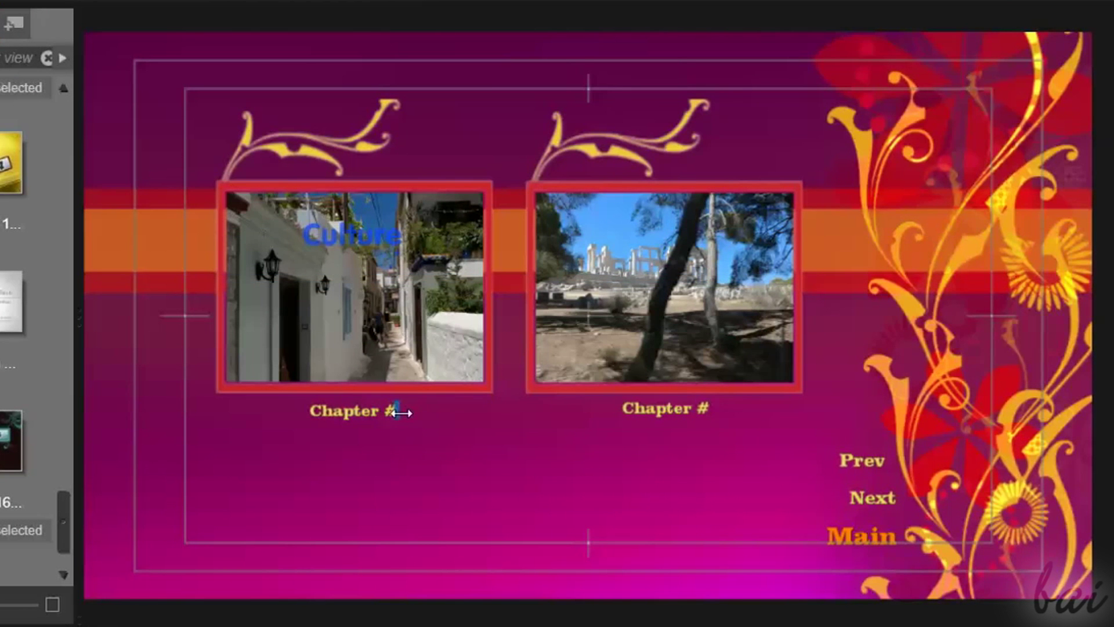
Step: Replace the two Chapter # captions with 'The Culture' and 'The History'
key("BackSpace")
key("BackSpace")
key("BackSpace")
key("BackSpace")
key("BackSpace")
key("BackSpace")
type("the")
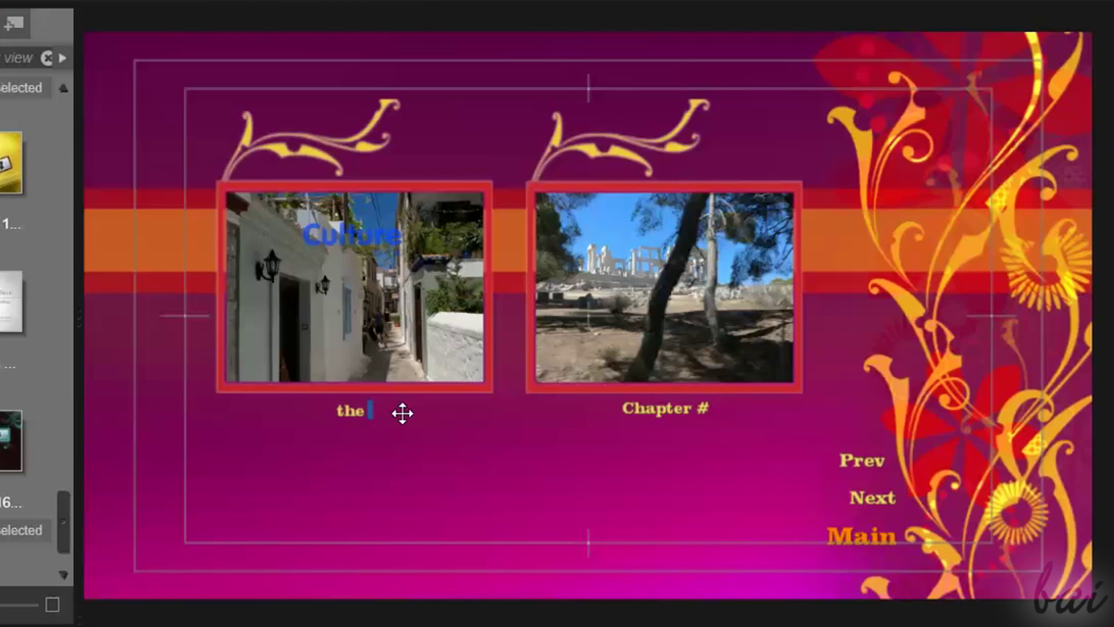
key("BackSpace")
key("BackSpace")
key("BackSpace")
type("The Cult")
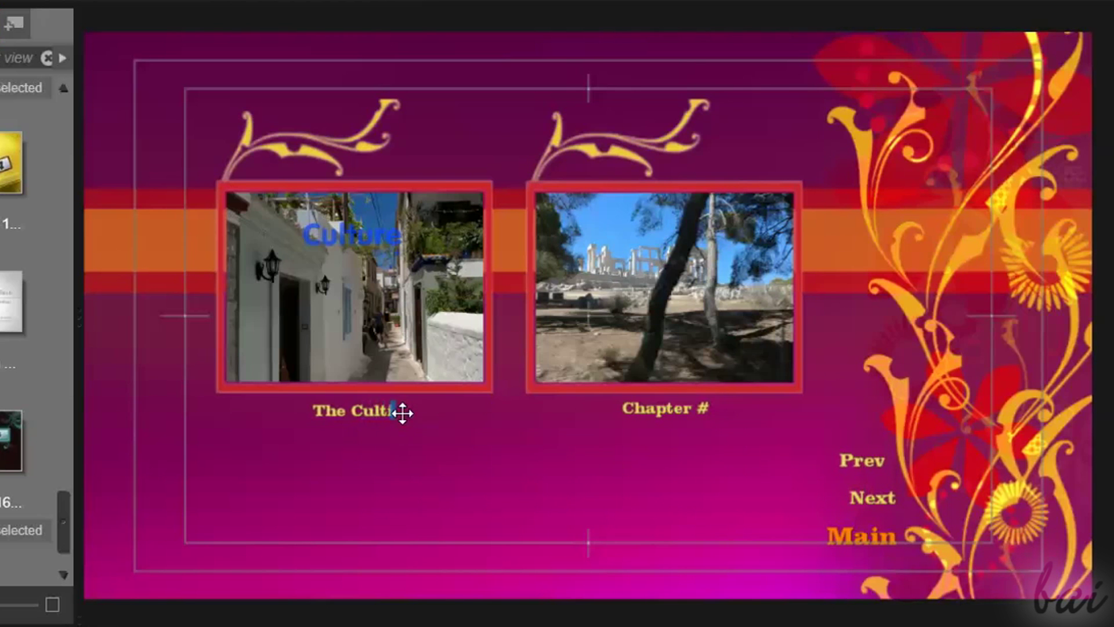
type("ure")
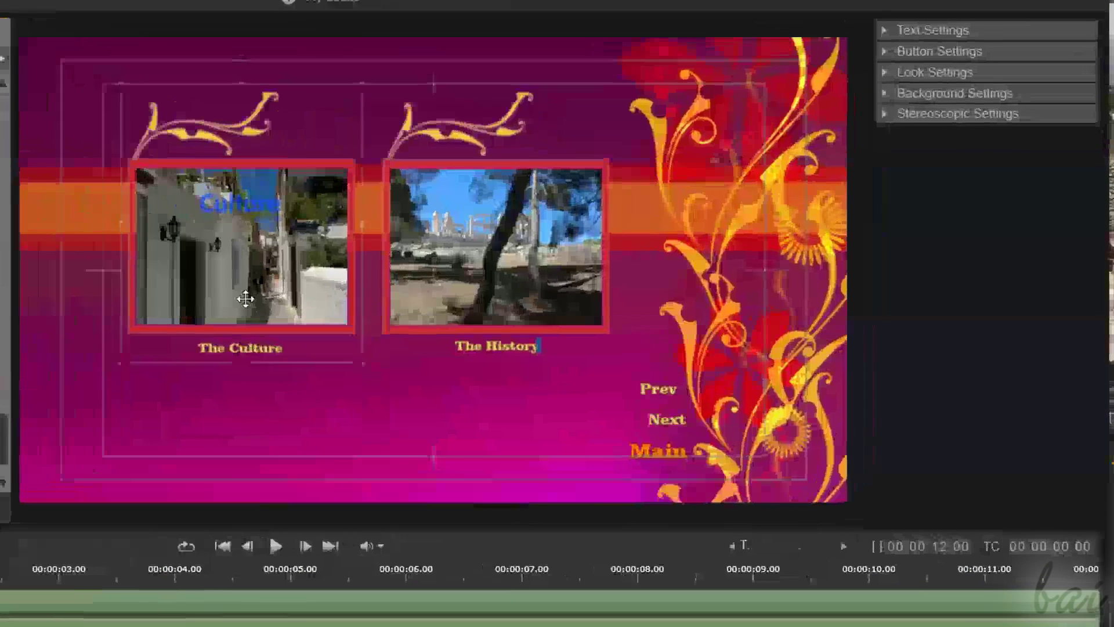
left_click(294, 206)
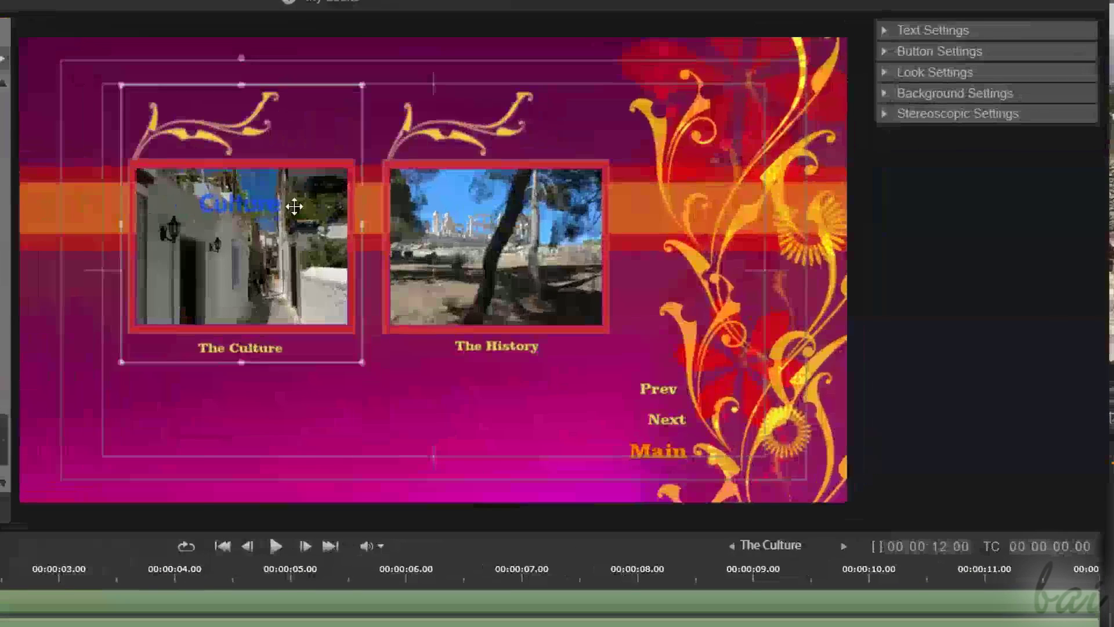
Step: Give The Culture's selected state a translucent purple colour at 0.26 alpha, keeping Thumbnail type
left_click(886, 54)
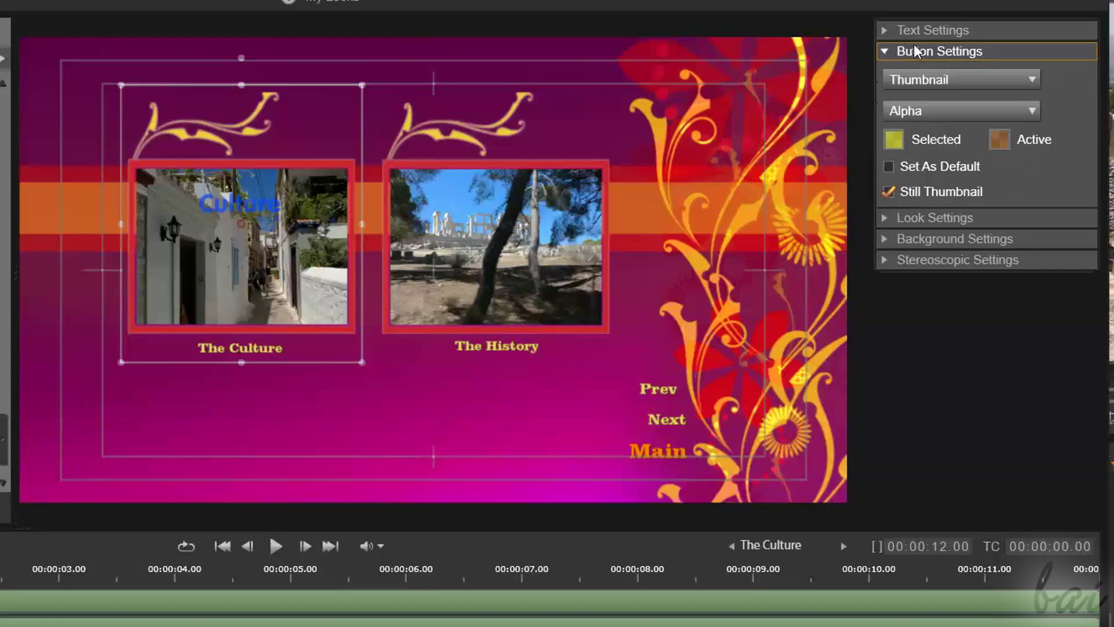
left_click(941, 80)
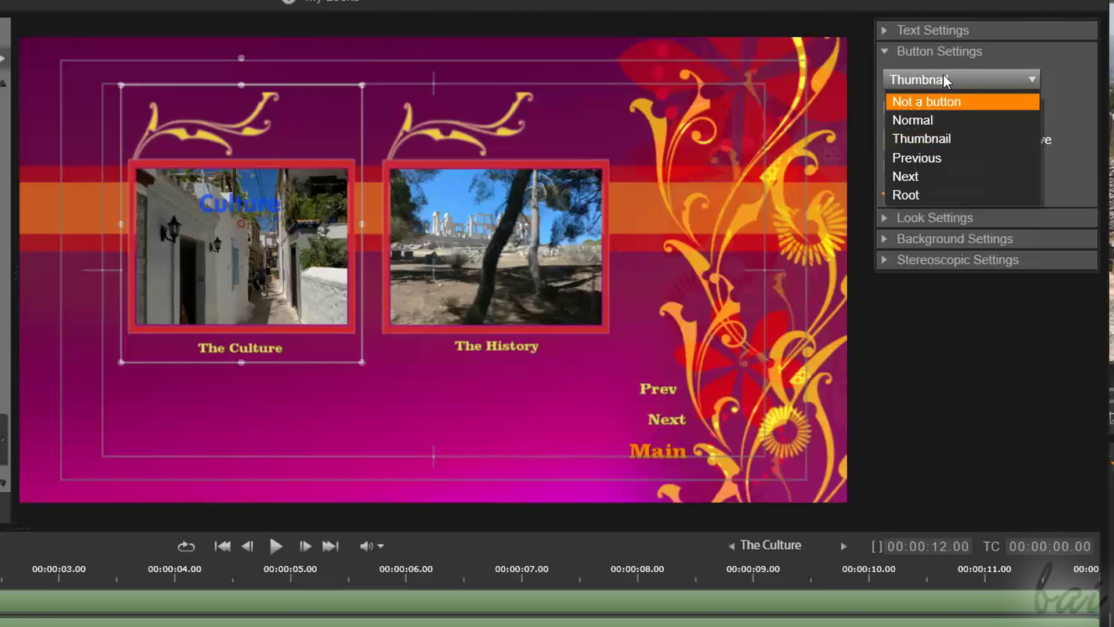
left_click(946, 80)
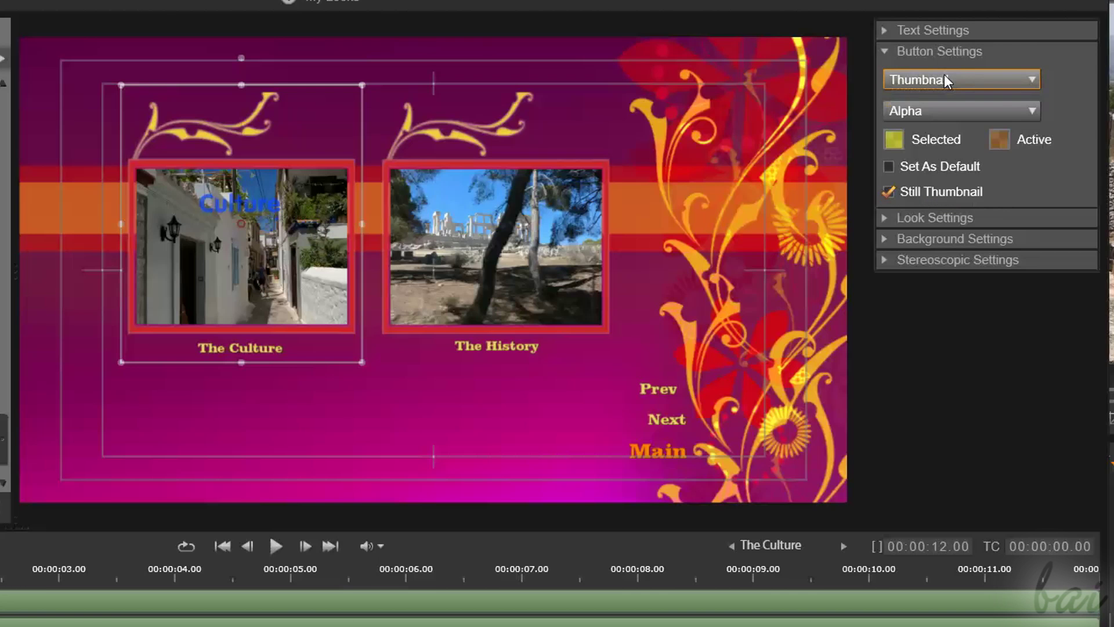
left_click(893, 141)
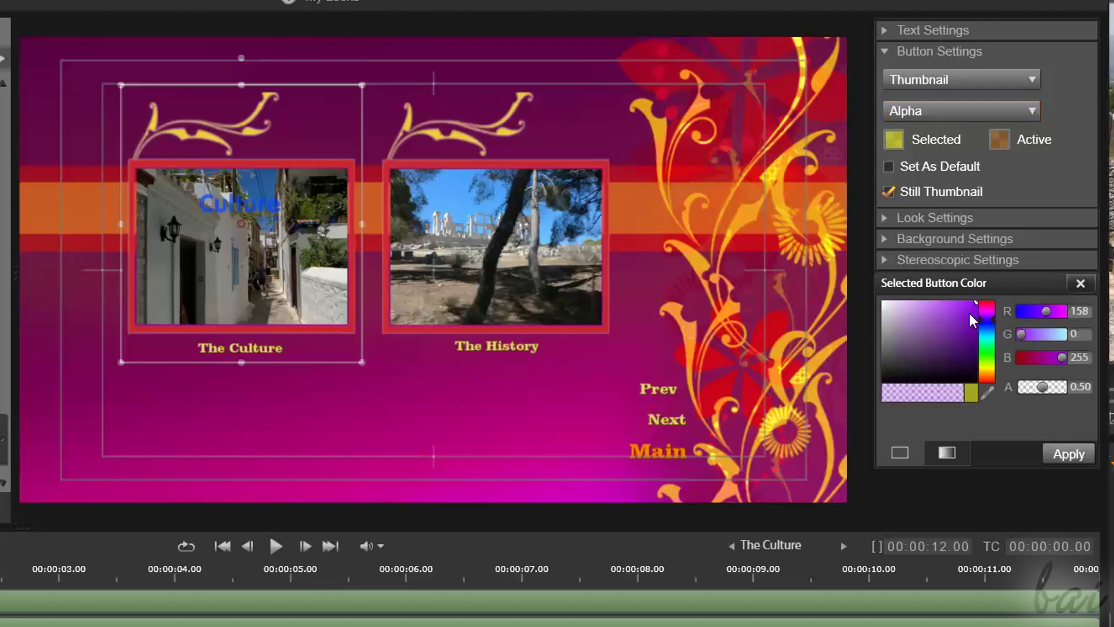
left_click_drag(984, 327, 984, 314)
left_click_drag(1041, 388, 1032, 390)
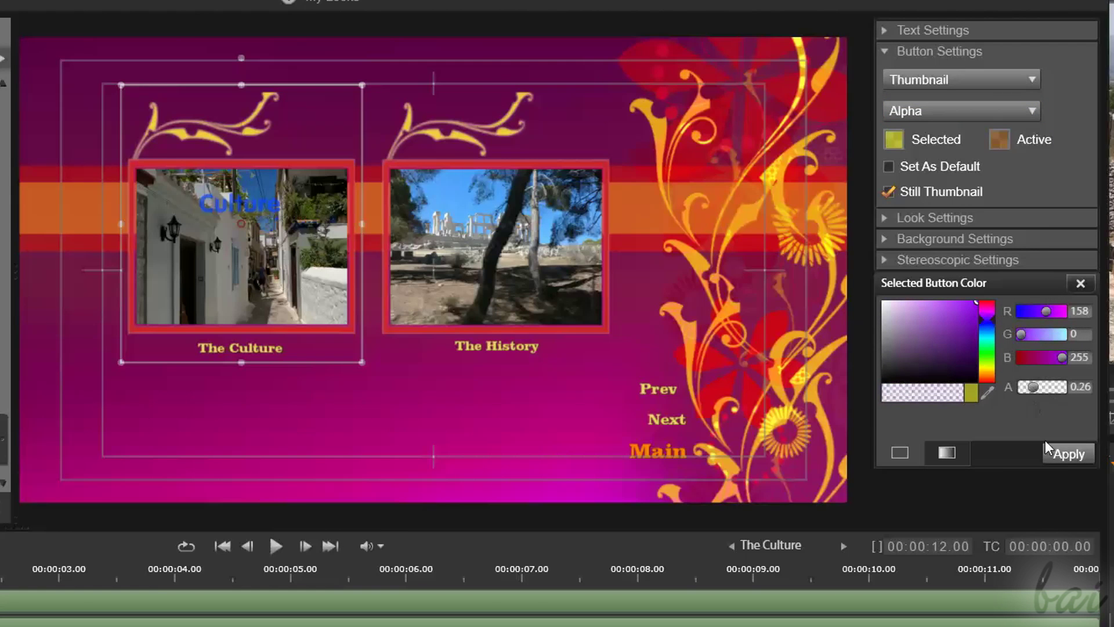
left_click(1059, 456)
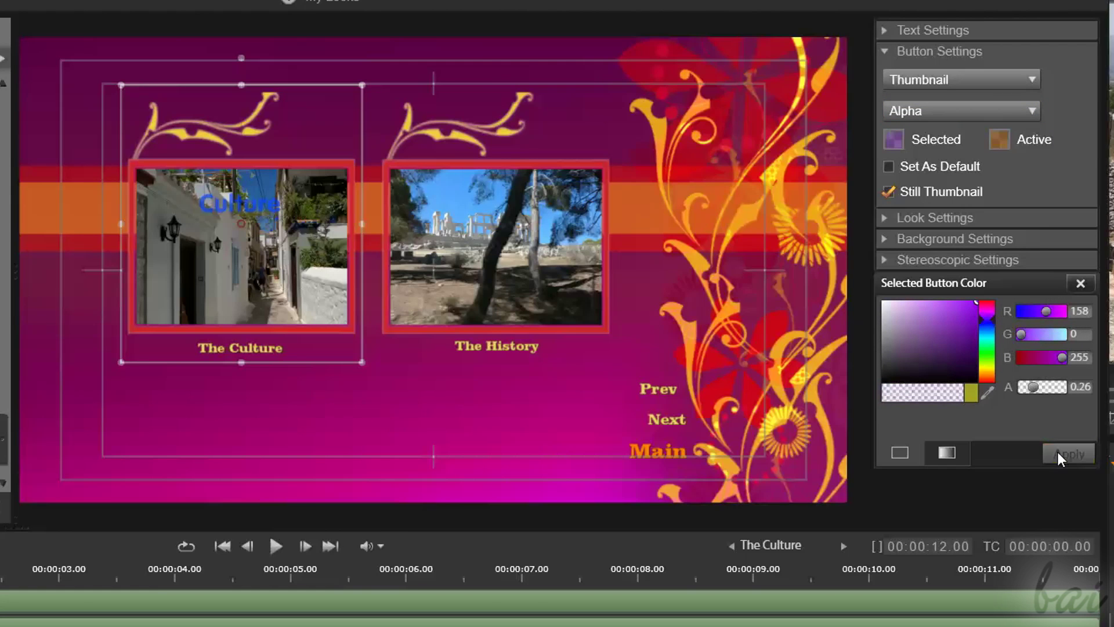
left_click(1080, 283)
Step: Untick Still Thumbnail and make The Culture the default button
left_click(888, 167)
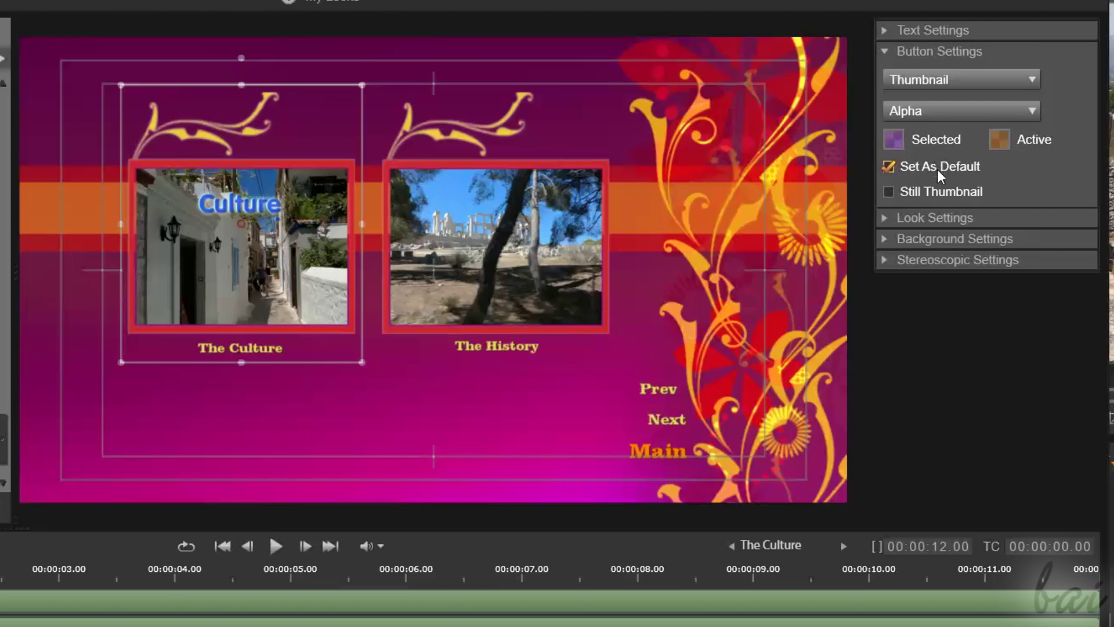
left_click(892, 168)
left_click(535, 236)
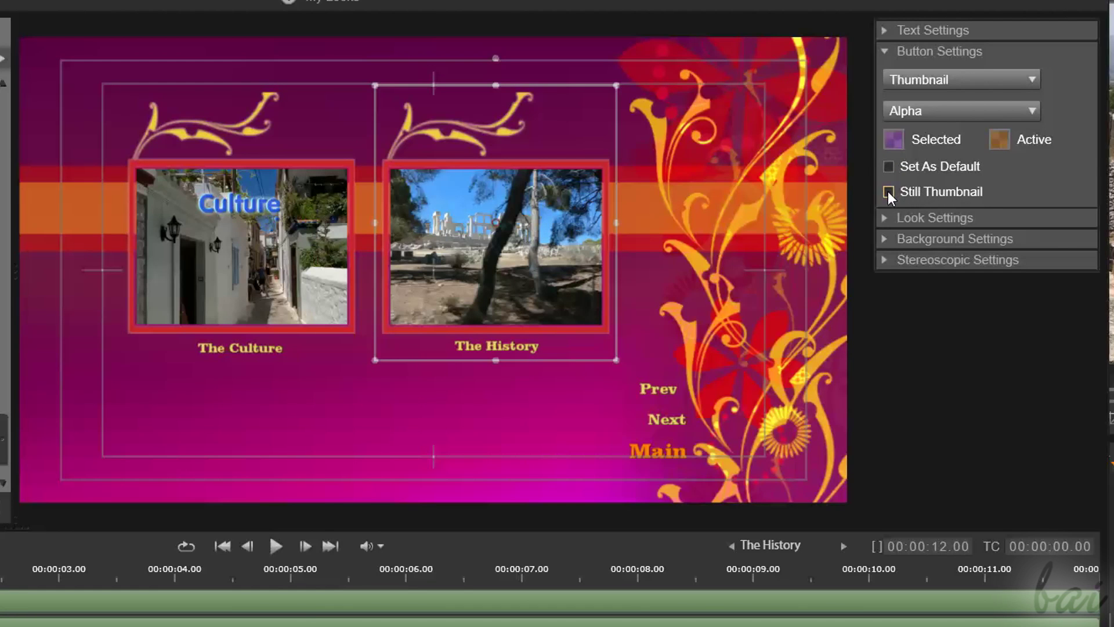
Step: Change the Prev button caption to 'Previous'
left_click(671, 382)
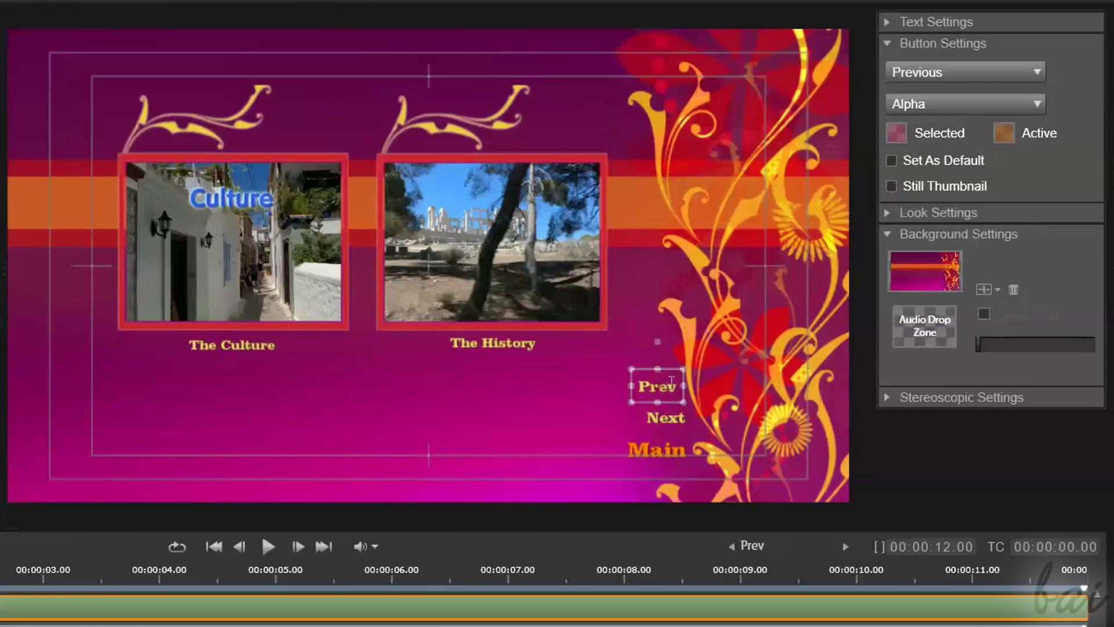
left_click(886, 21)
left_click(914, 50)
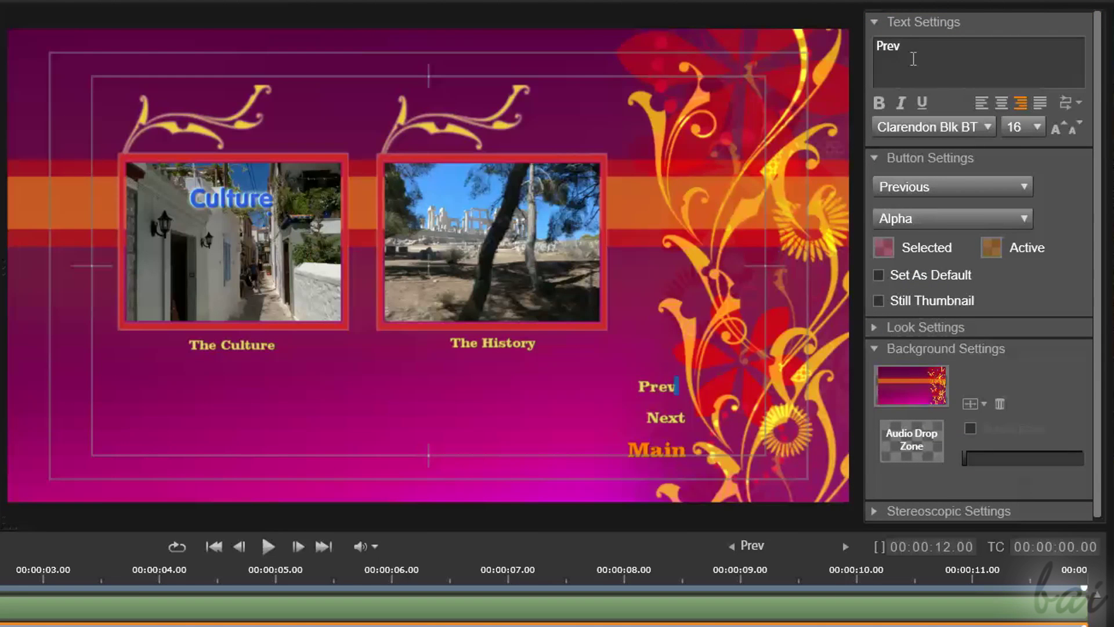
type("ious")
Step: Set the Previous text's Face2 fill to bright green (0,255,99)
left_click(883, 327)
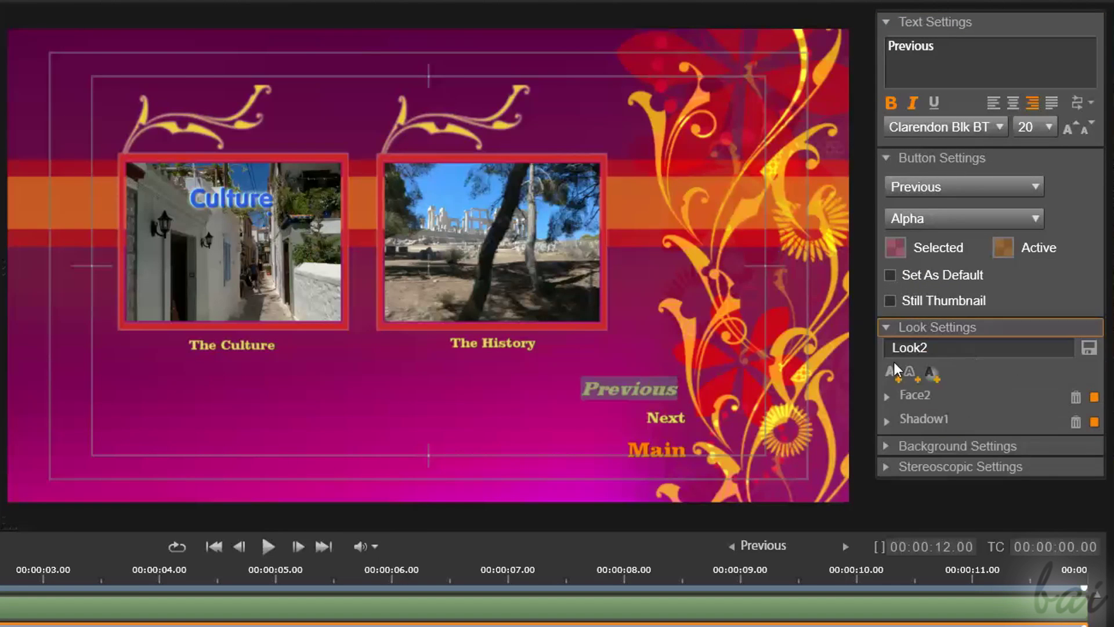
left_click(888, 396)
left_click(990, 442)
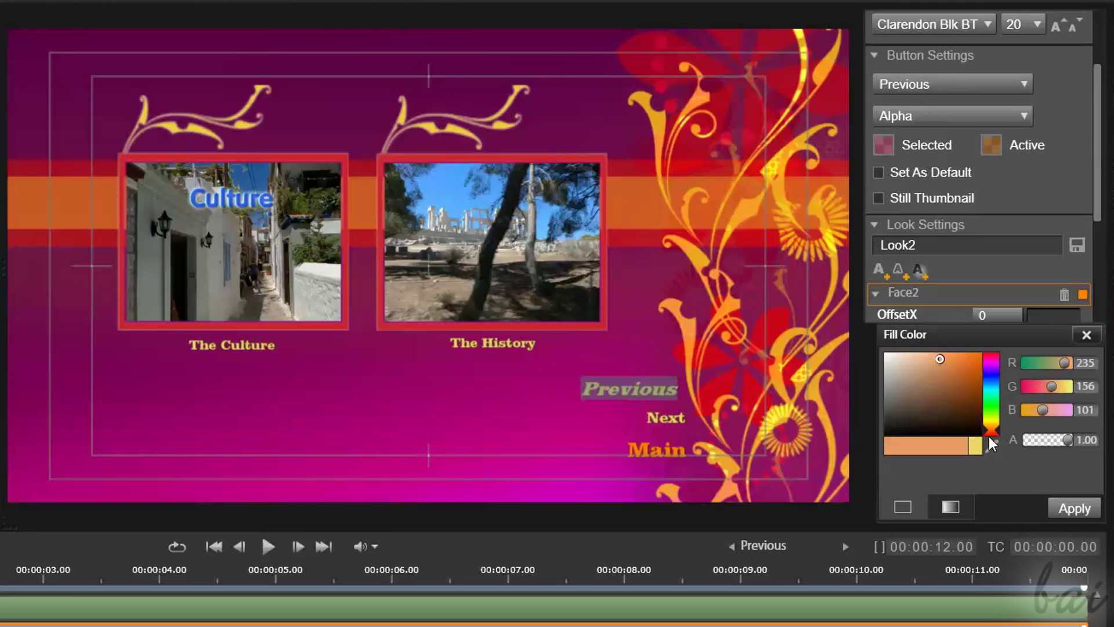
left_click(994, 390)
left_click(1075, 508)
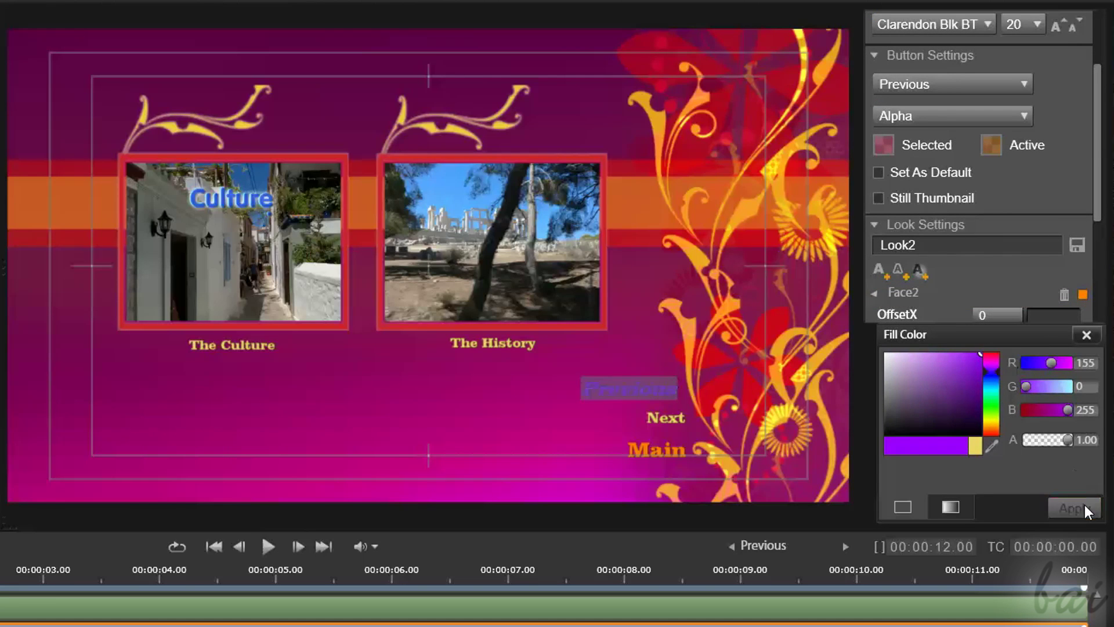
left_click(991, 403)
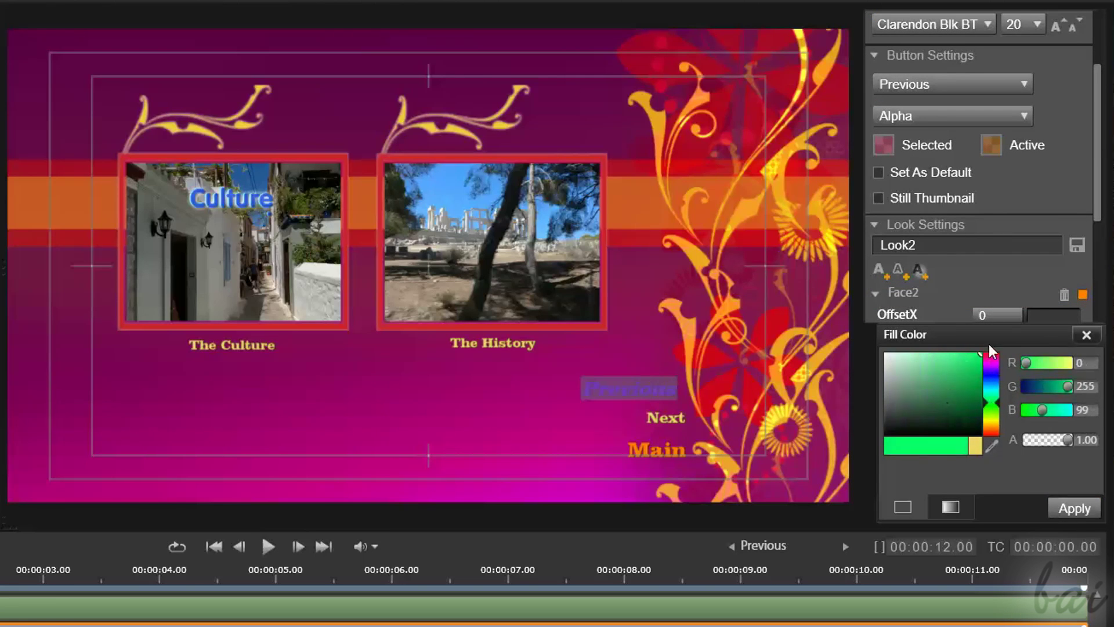
left_click(1077, 508)
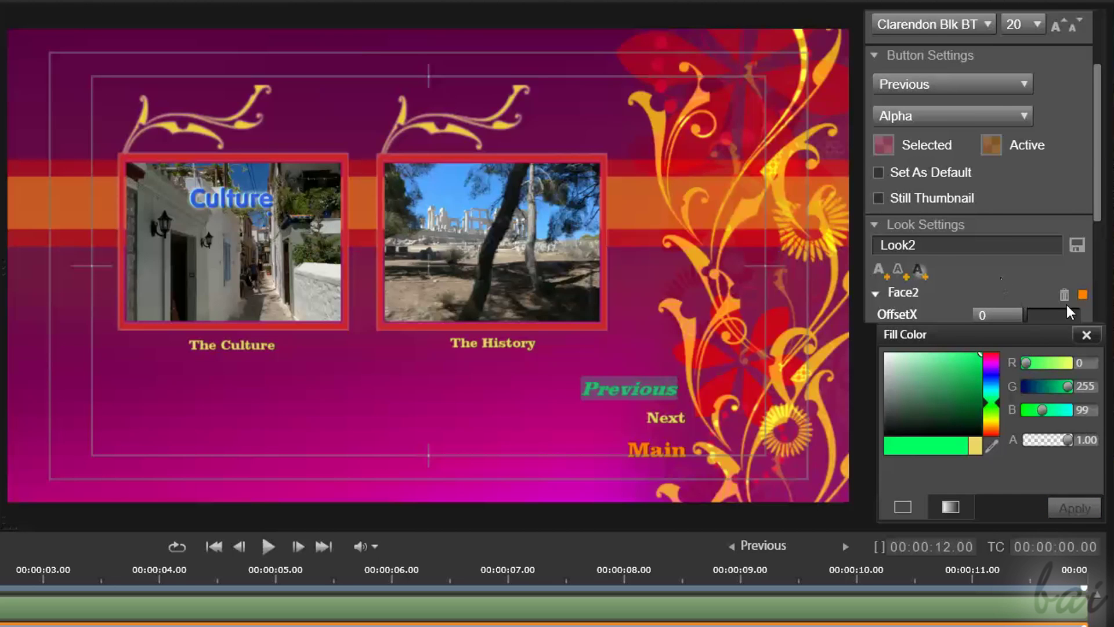
left_click(1086, 334)
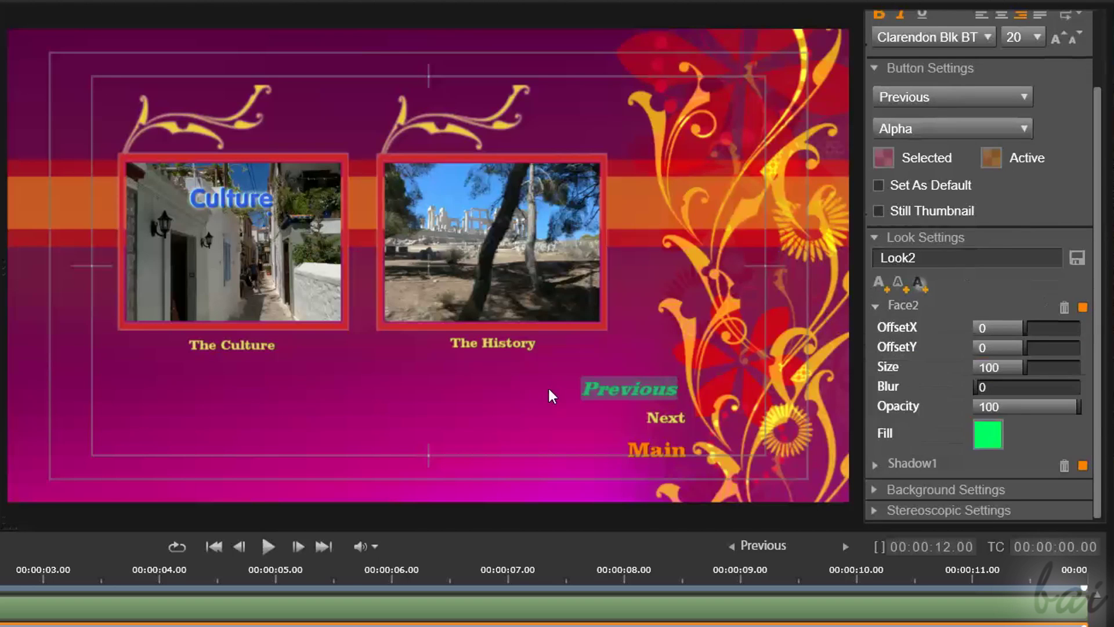
left_click(877, 306)
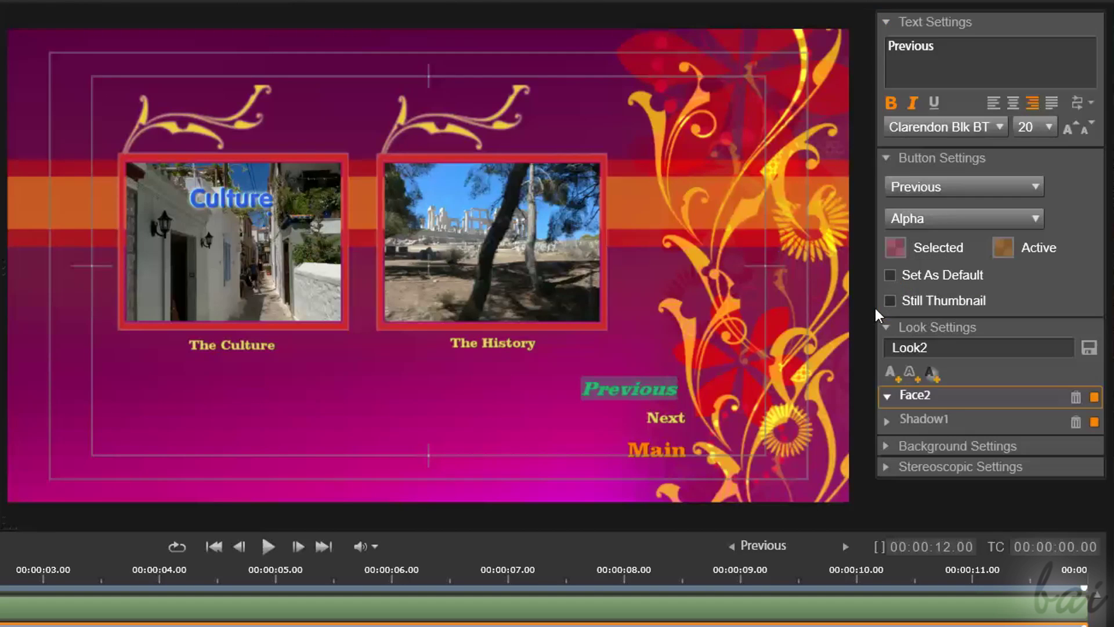
Step: Add an edge layer to the Previous text with a darker green fill
left_click(909, 373)
left_click(991, 461)
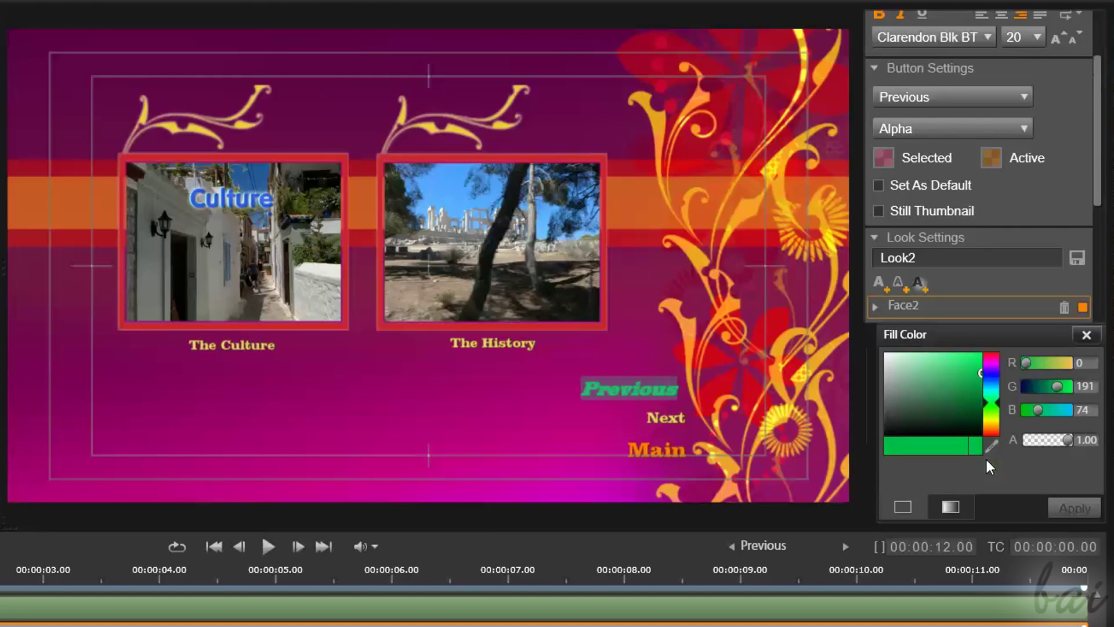
left_click(946, 394)
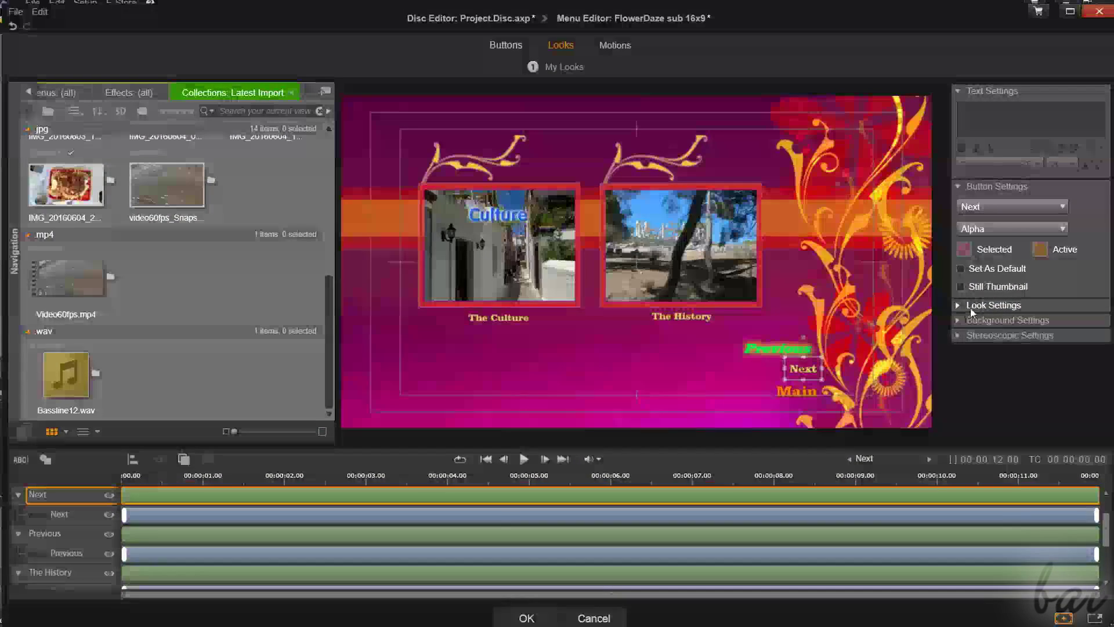
Step: Try Video60fps.mp4 as background, undo it, and add Bassline12.wav as menu audio
left_click(952, 322)
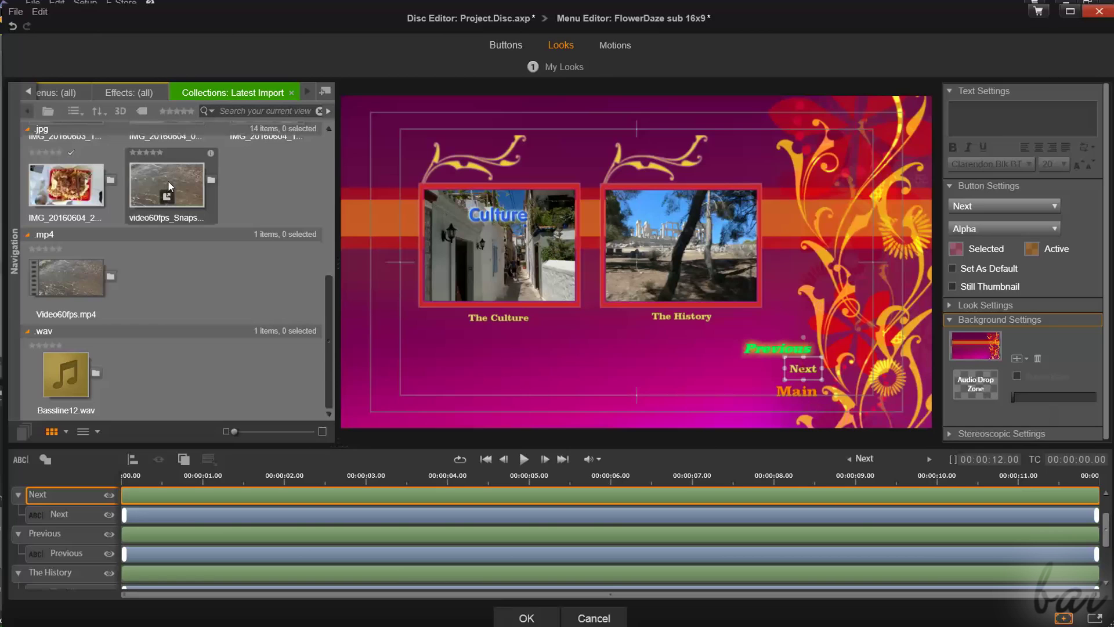
mouse_move(70, 278)
left_click_drag(64, 276, 982, 350)
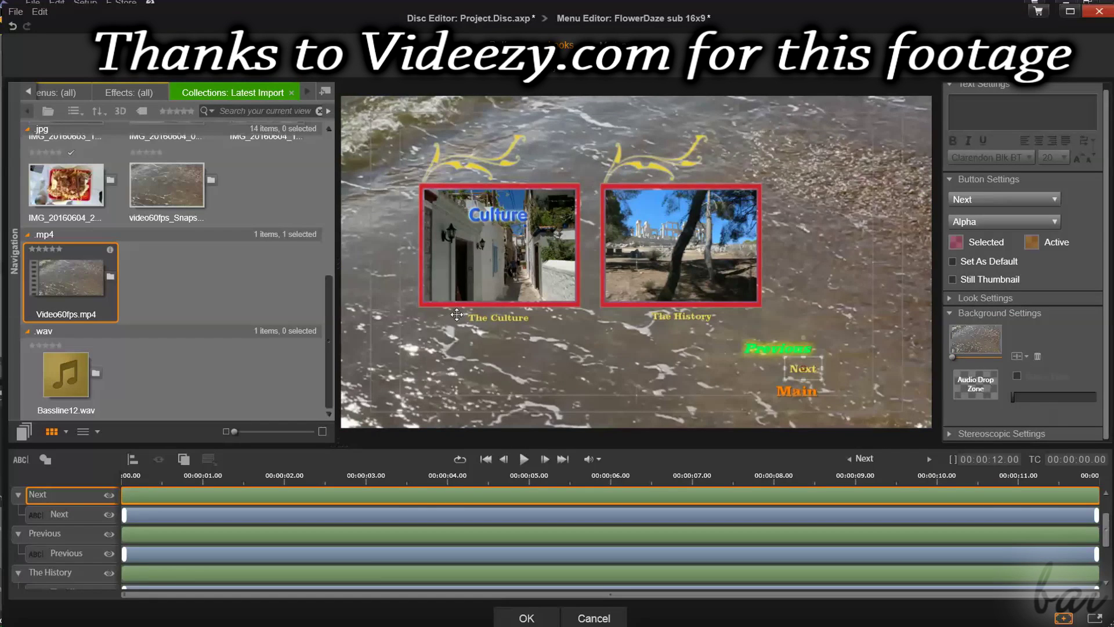
key("ctrl+z")
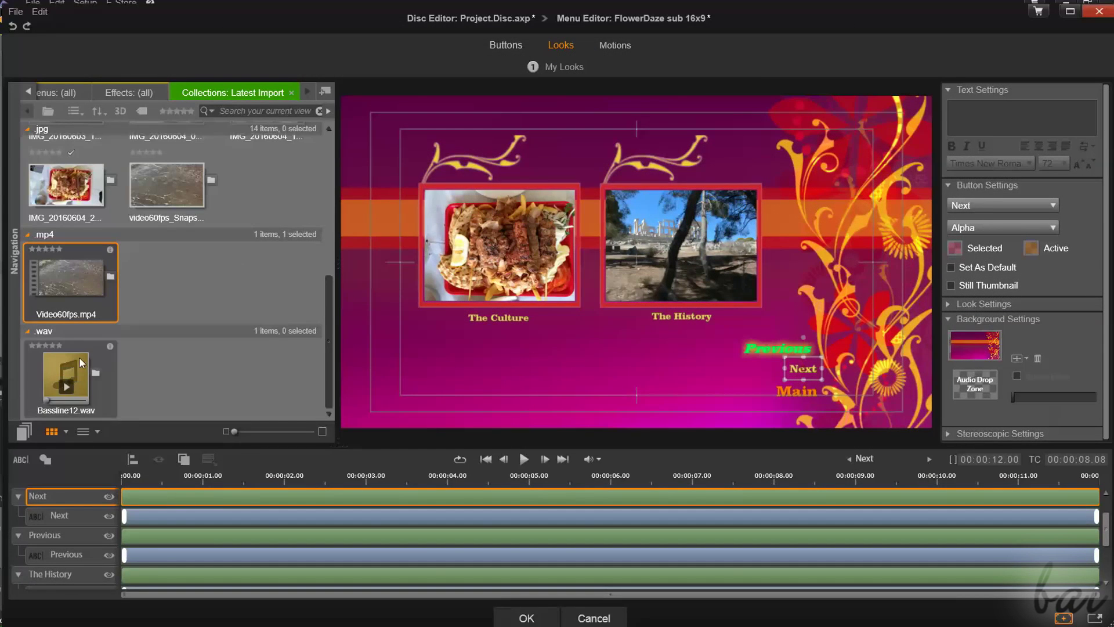
left_click_drag(80, 362, 955, 380)
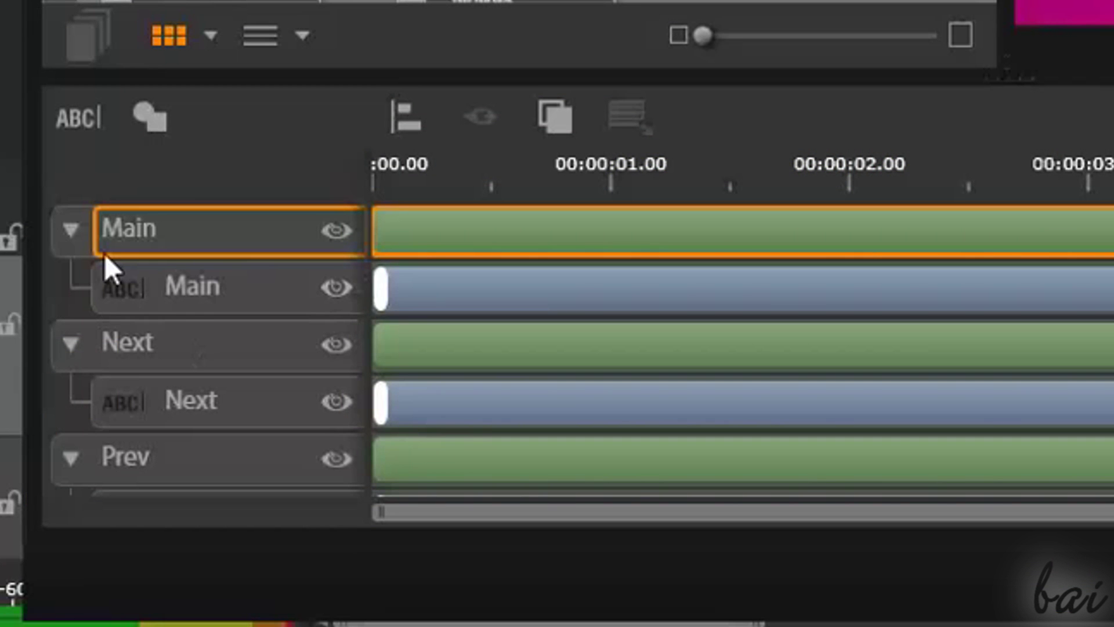
Step: Set the Previous button's type to Normal and confirm the Menu Editor with OK
left_click(71, 230)
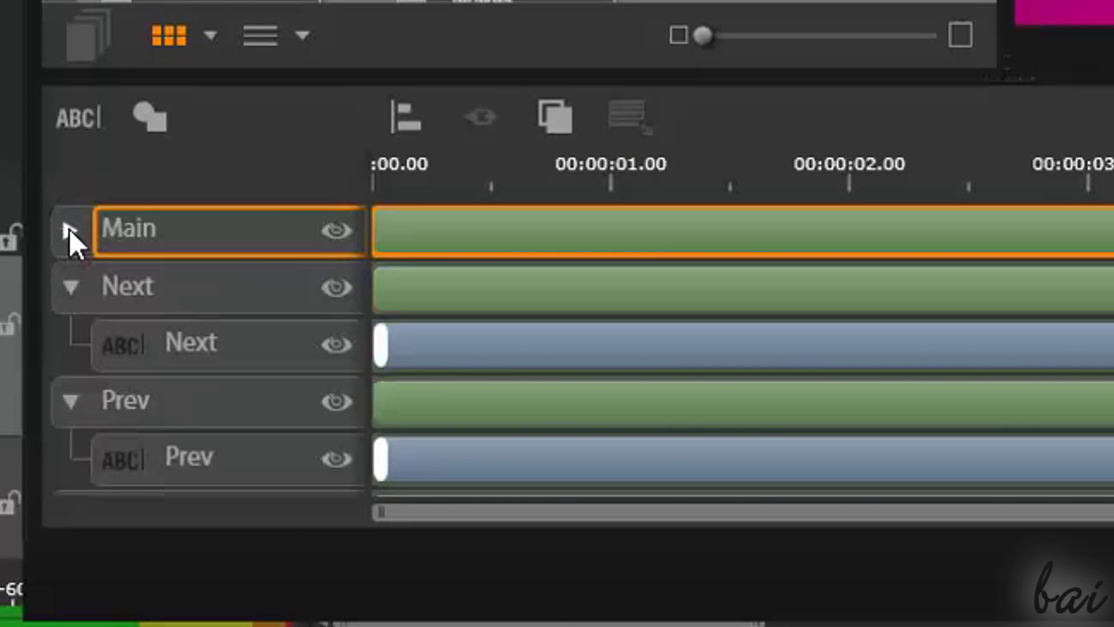
left_click(68, 290)
left_click(76, 333)
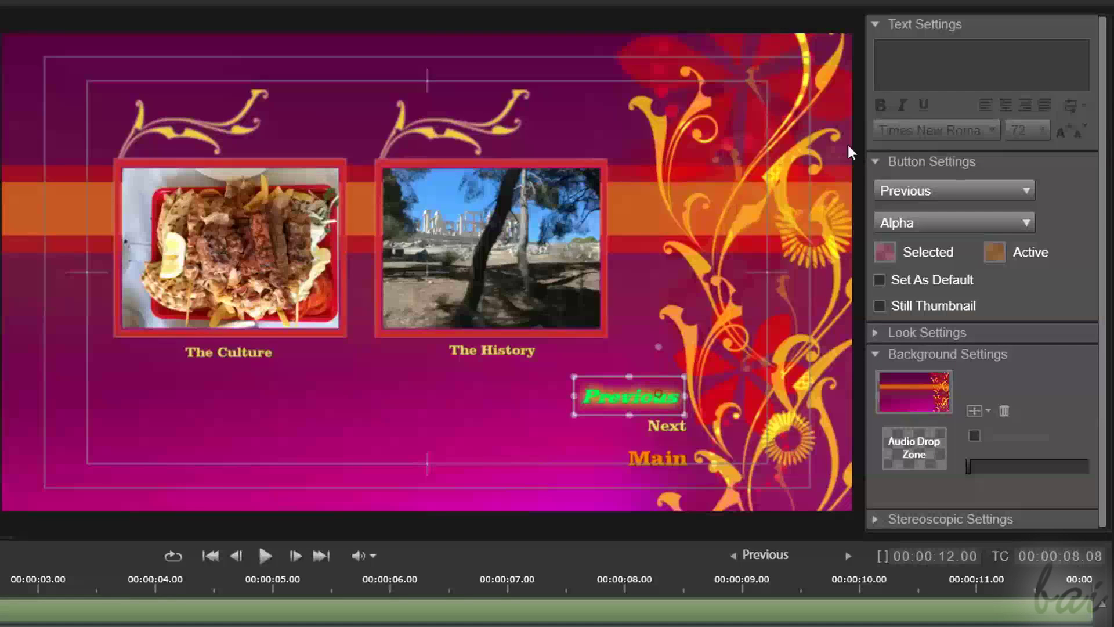
left_click(876, 26)
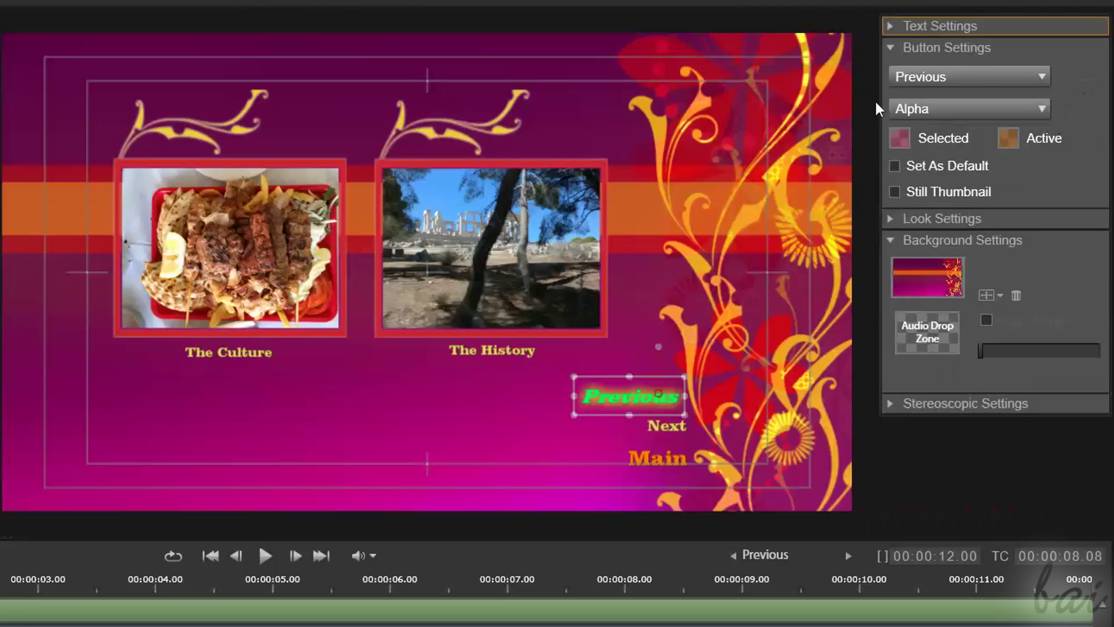
left_click(965, 82)
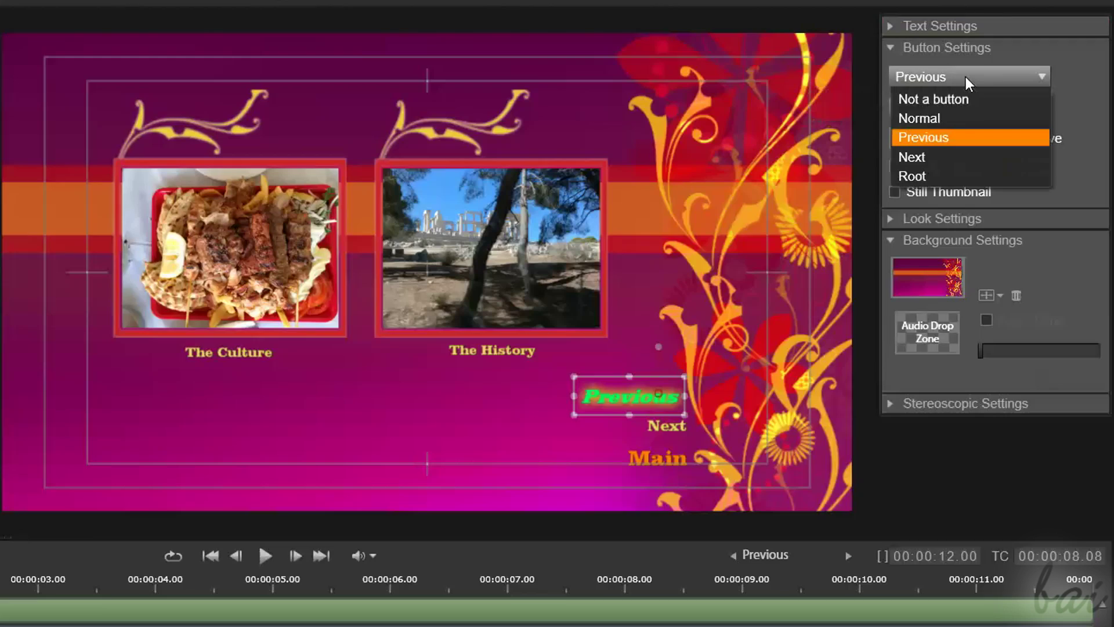
left_click(952, 120)
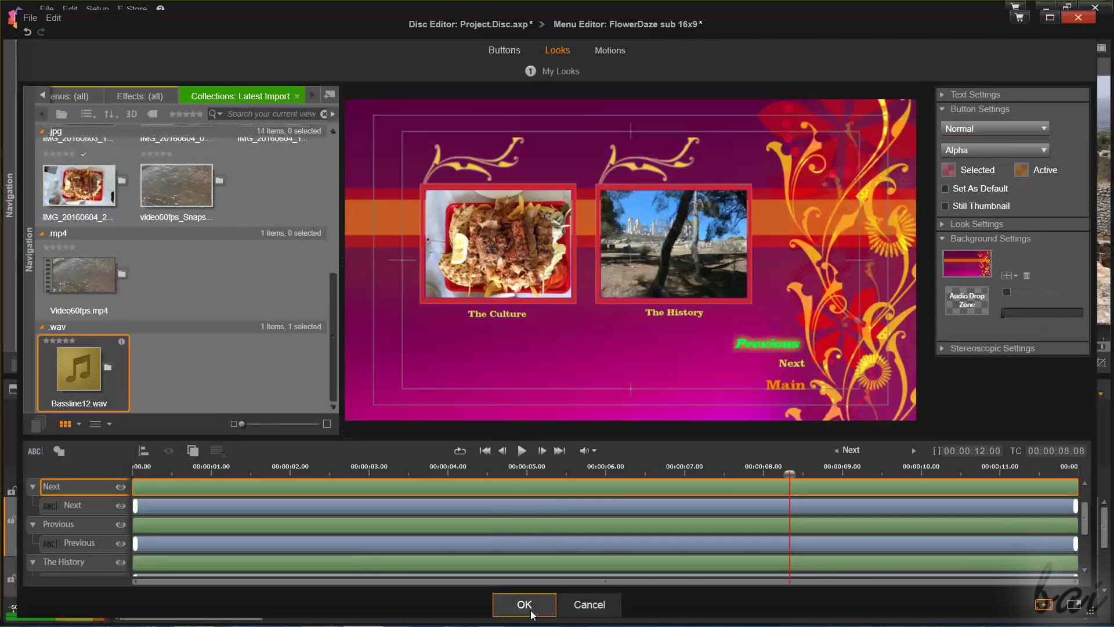
left_click(514, 601)
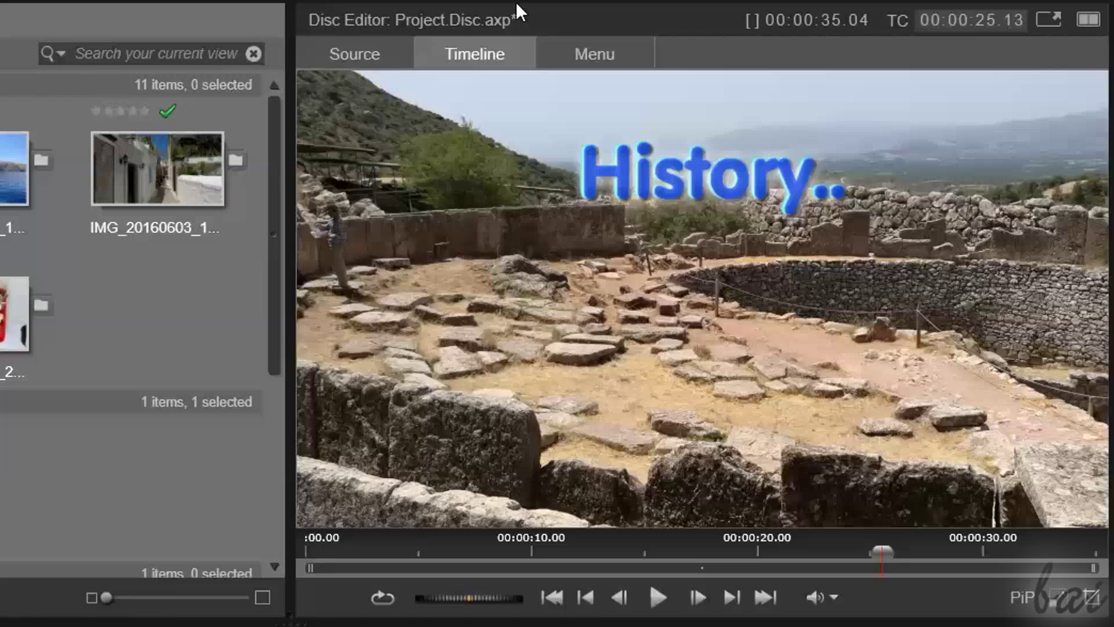
Step: Link the submenu's Previous button to Menu 1 from the disc menu preview
left_click(829, 69)
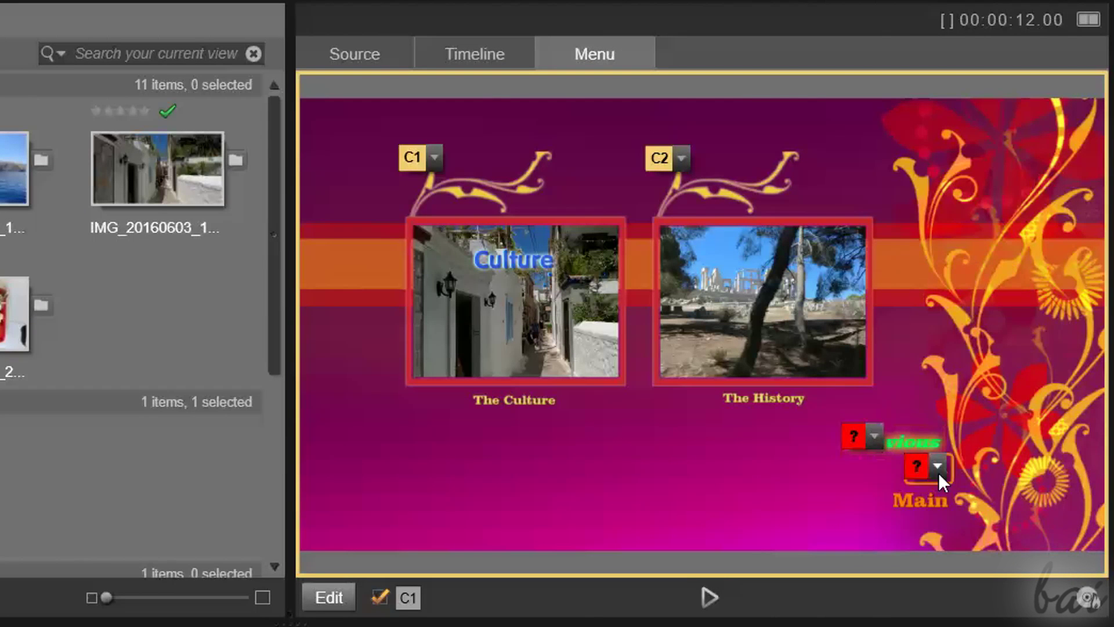
left_click(870, 434)
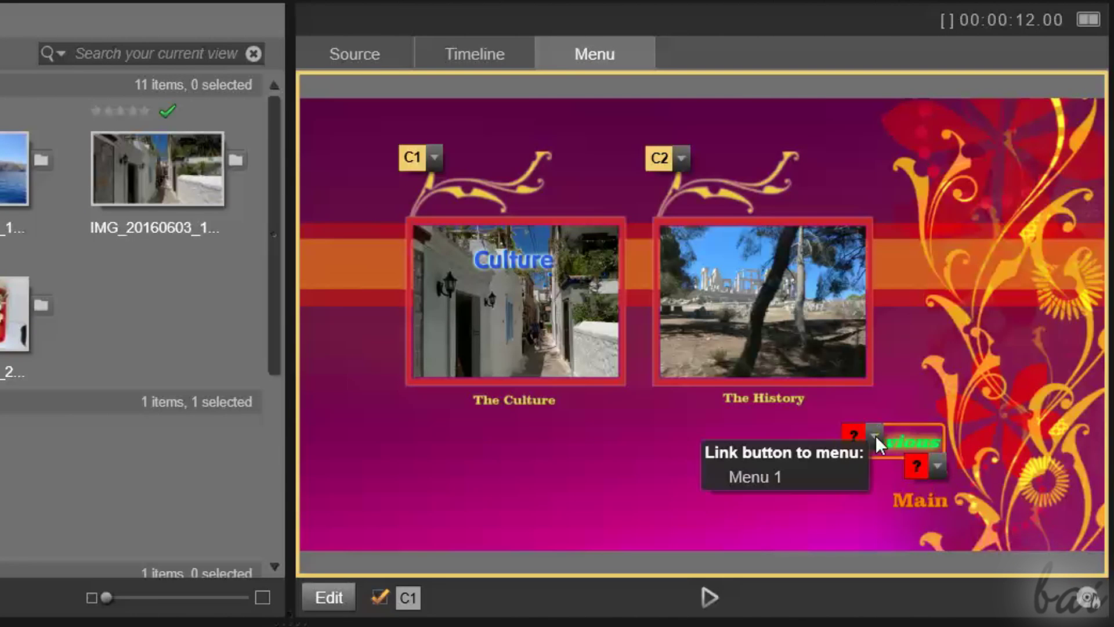
left_click(777, 472)
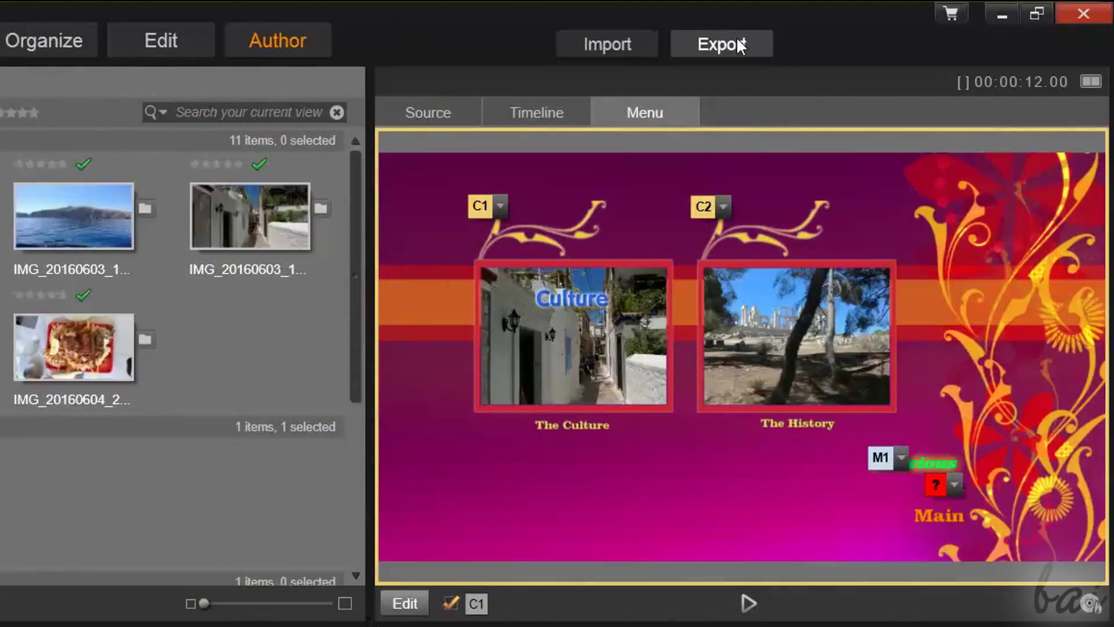
Step: In Studio Exporter, choose disc type DVD with the Fit to disc quality preset
left_click(737, 45)
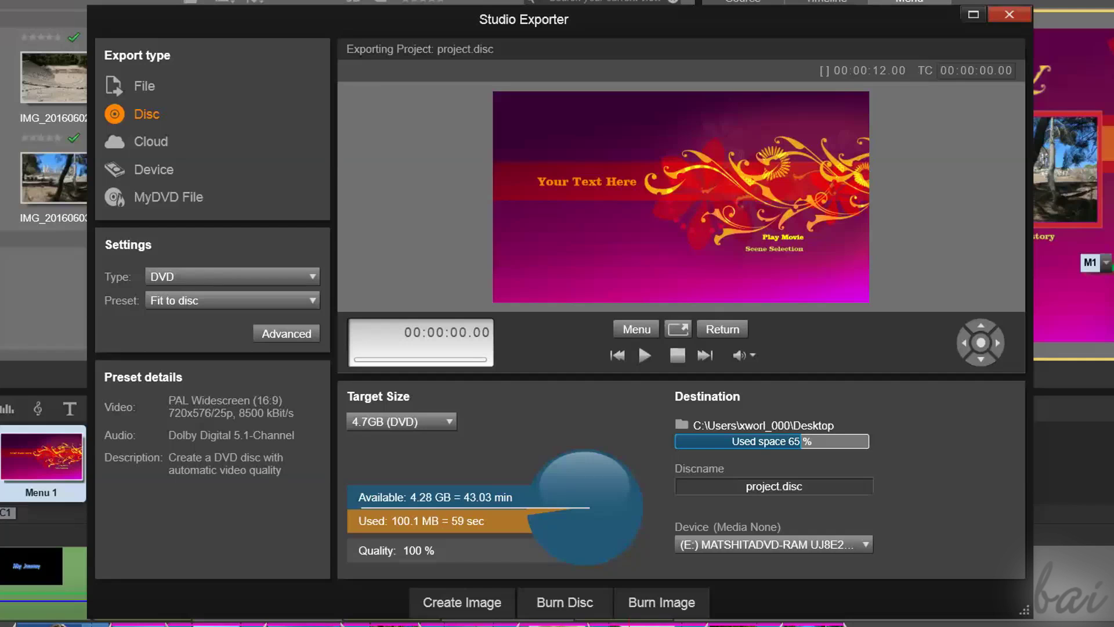
left_click(207, 274)
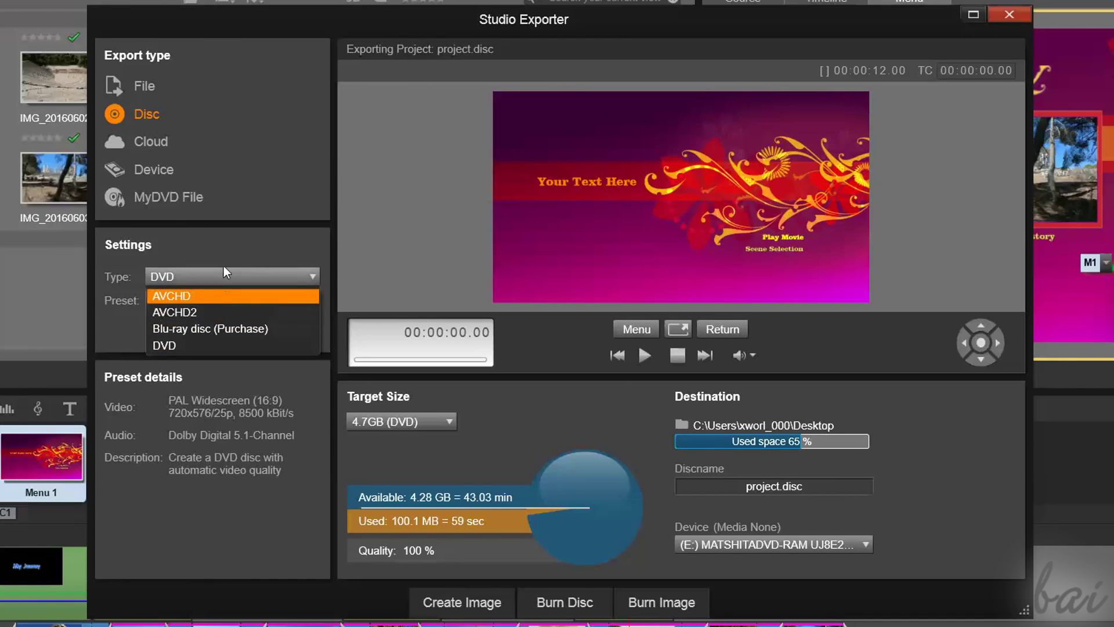
left_click(232, 273)
left_click(228, 303)
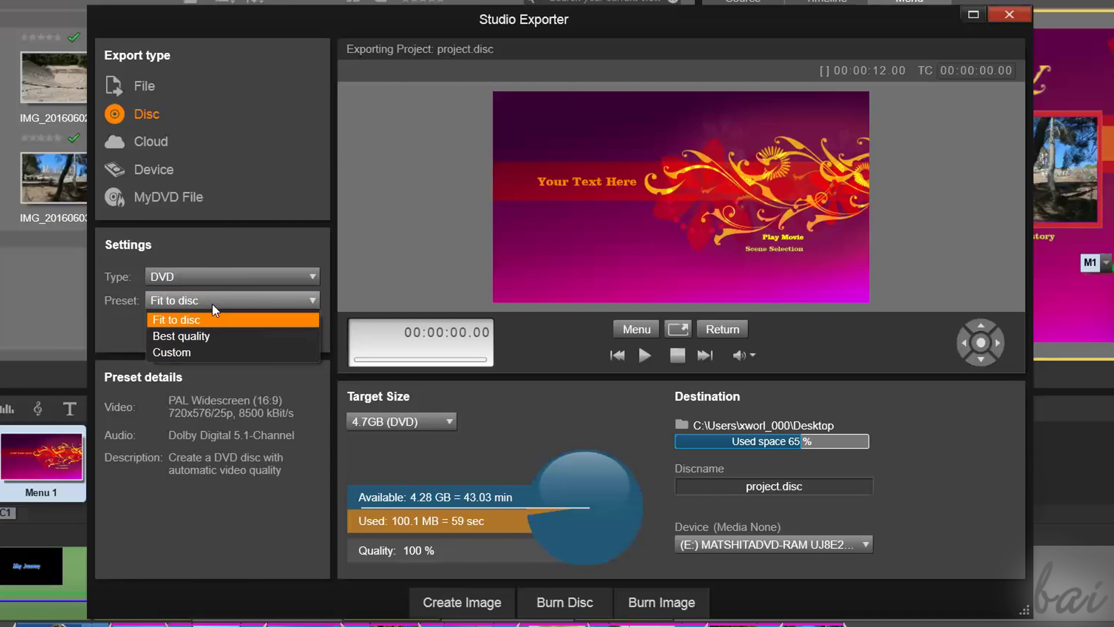
left_click(218, 319)
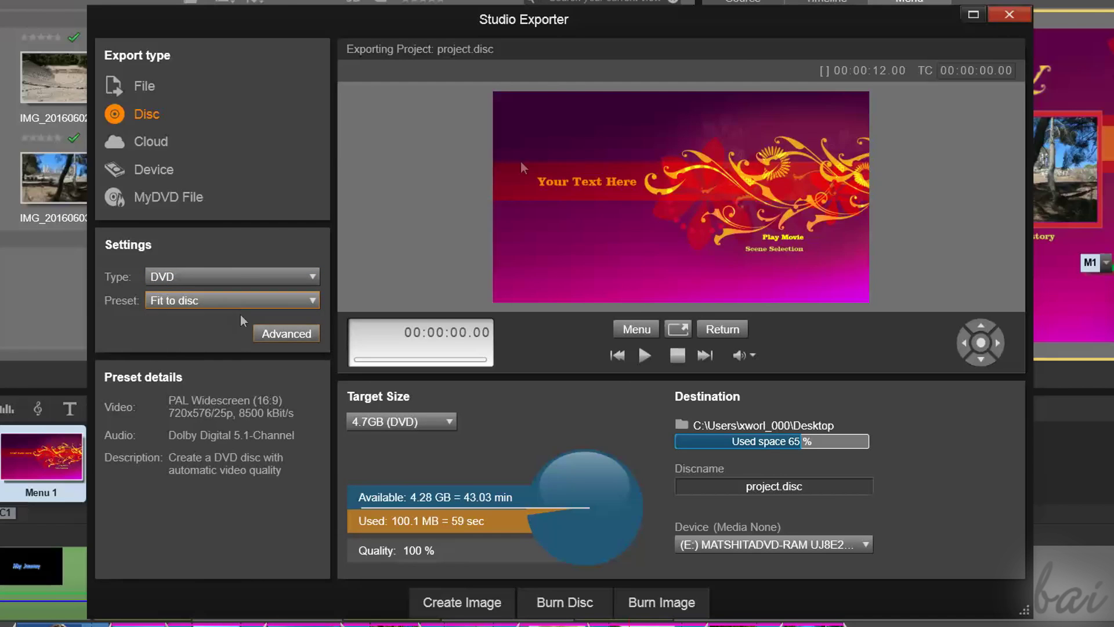
Step: Preview the disc menu's Scene Selection and confirm the 4.7GB (DVD) target size
left_click(644, 356)
left_click(983, 358)
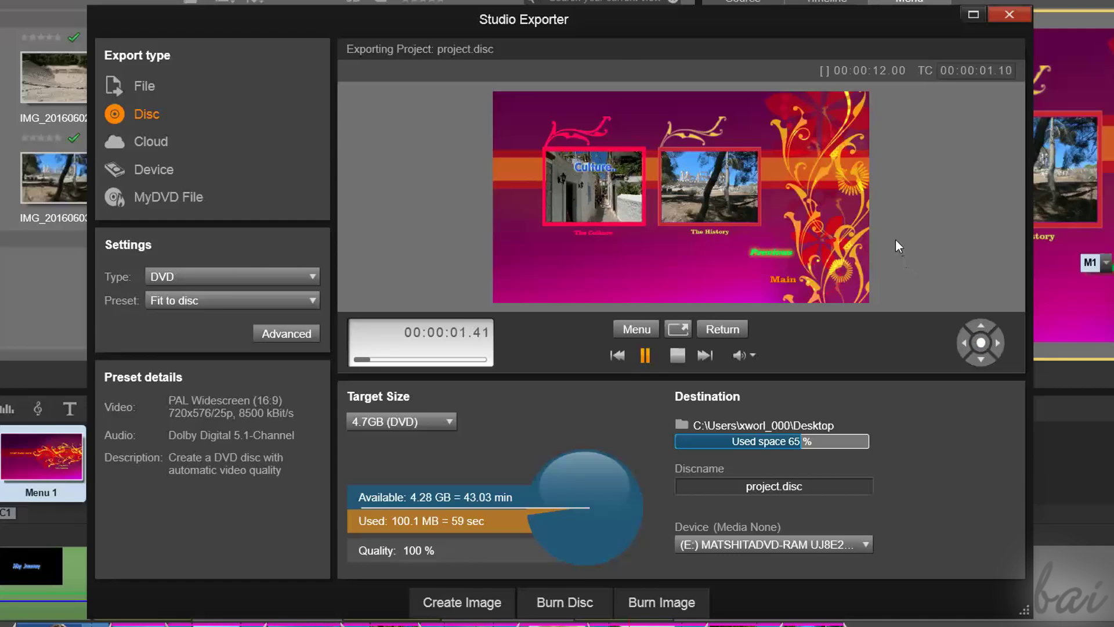
left_click(442, 422)
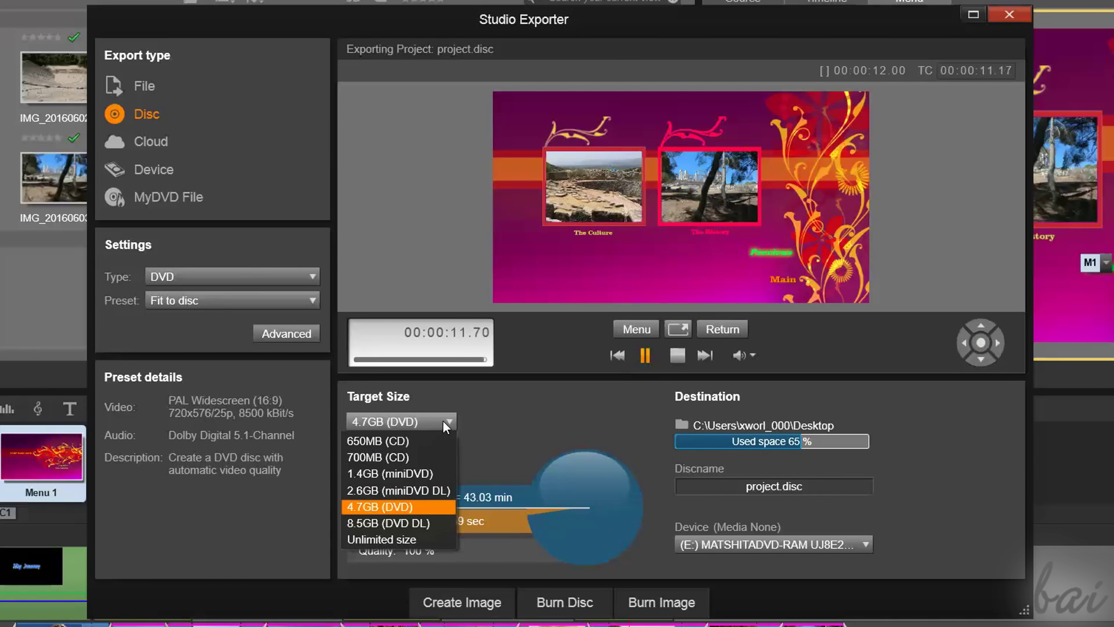
left_click(444, 419)
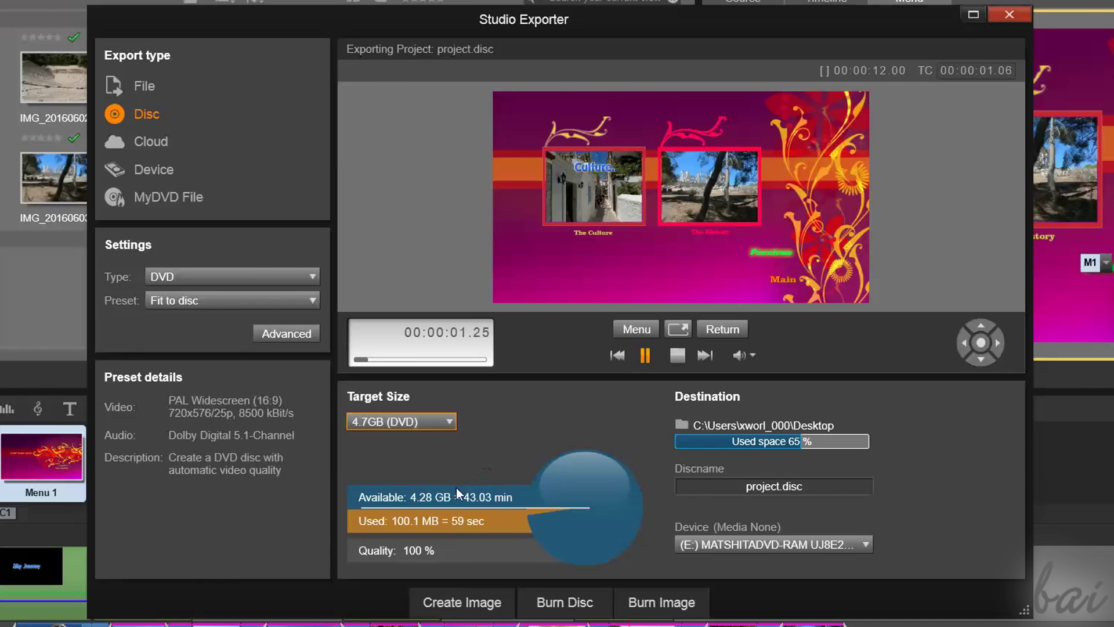